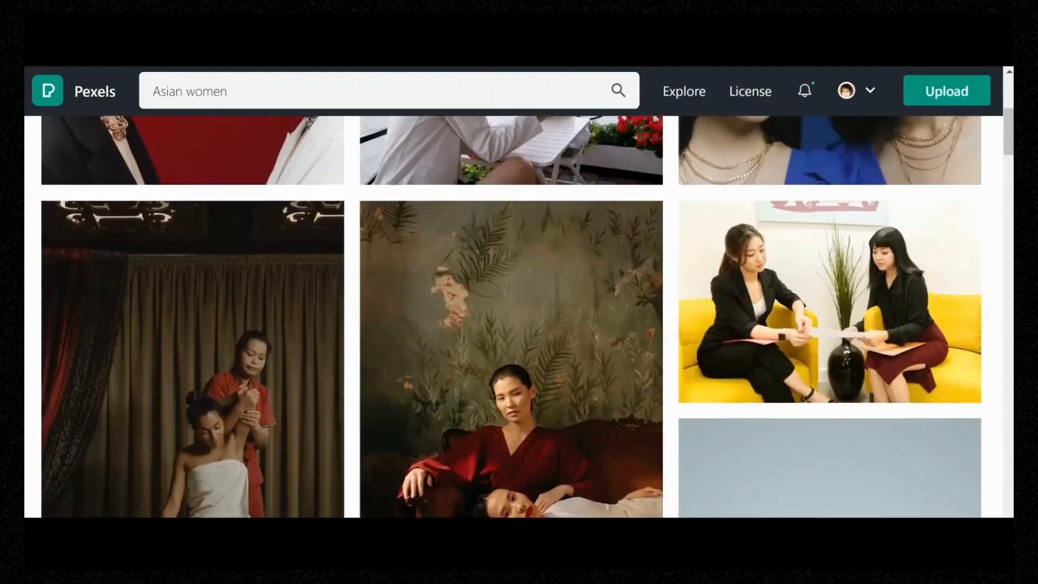
Browse the Pexels photos for portraits of women suitable for cutting out.
scroll(511, 316, "down", 1)
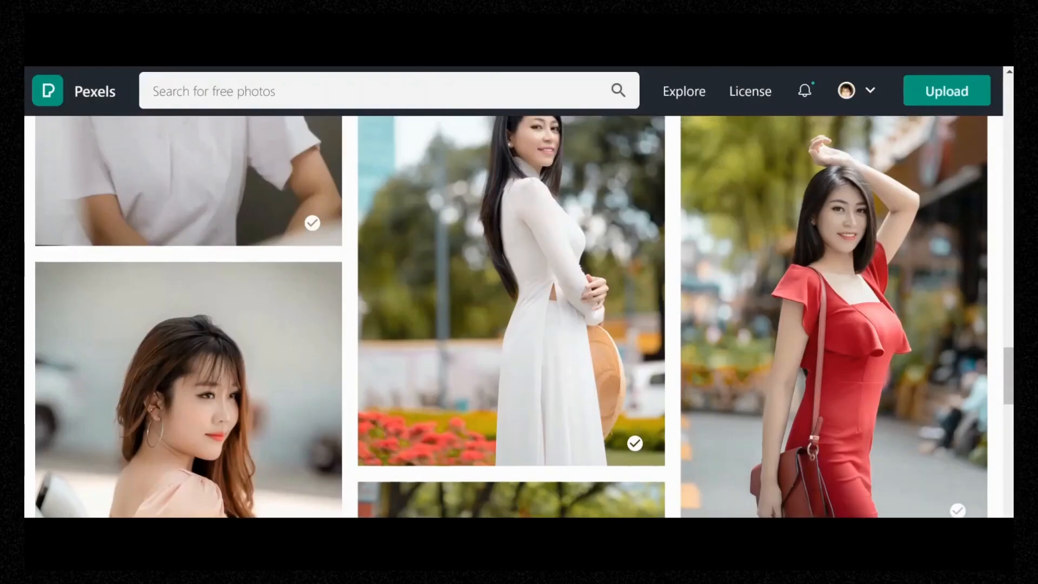
scroll(511, 316, "up", 6)
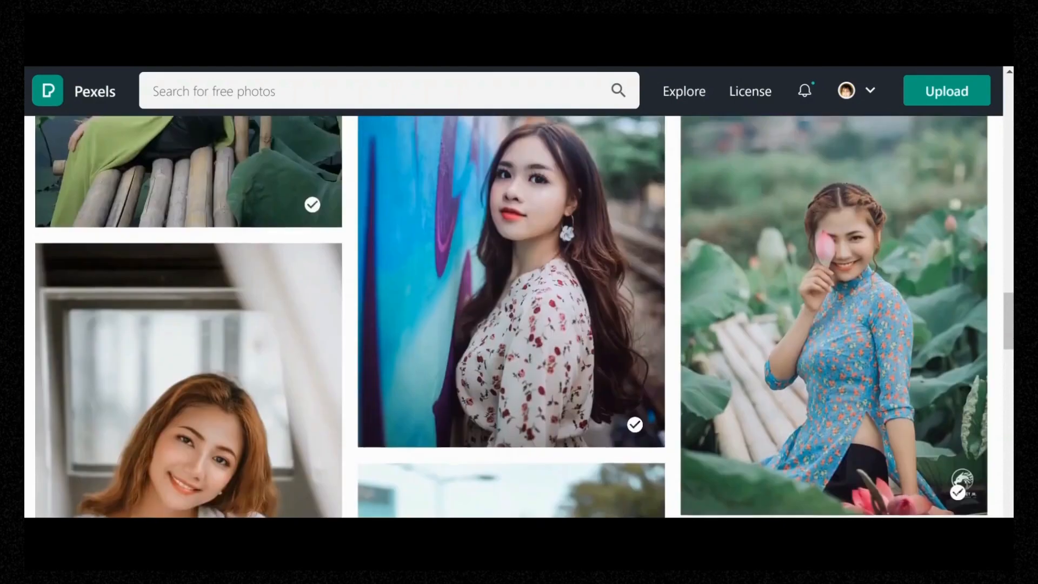
scroll(511, 316, "up", 6)
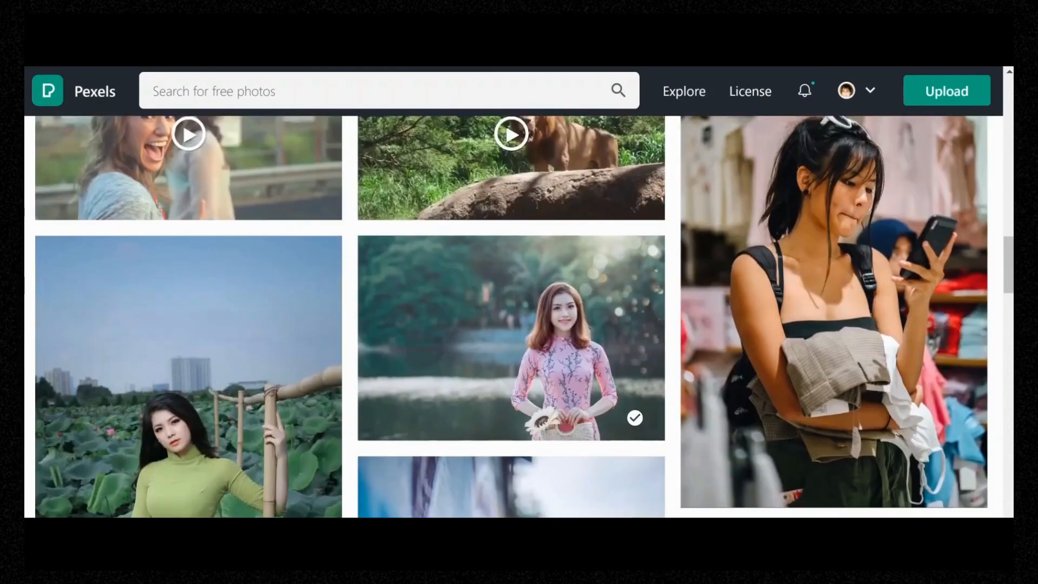
scroll(511, 317, "down", 3)
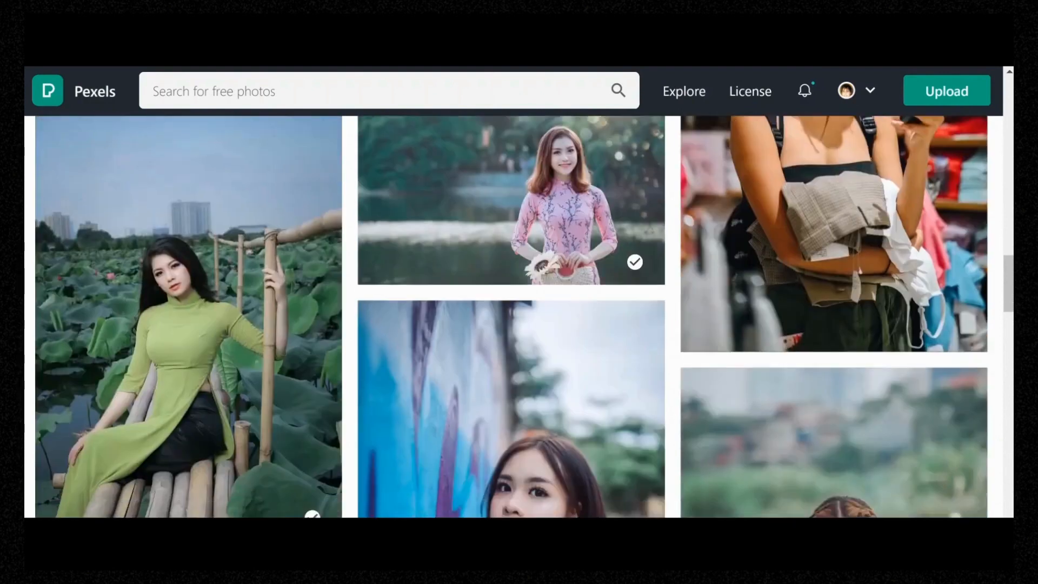
scroll(511, 316, "down", 4)
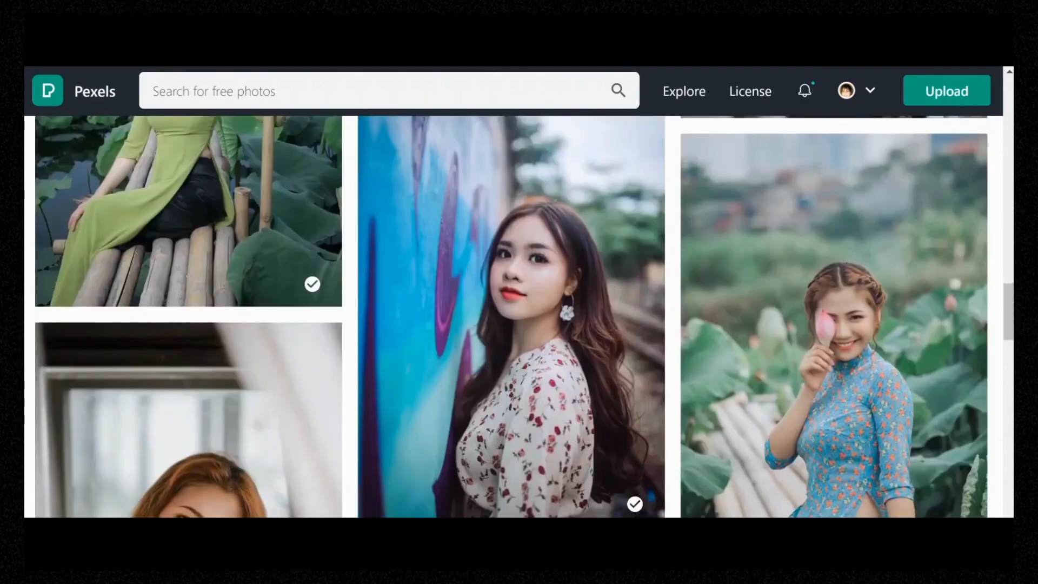
scroll(511, 317, "down", 2)
scroll(511, 317, "down", 5)
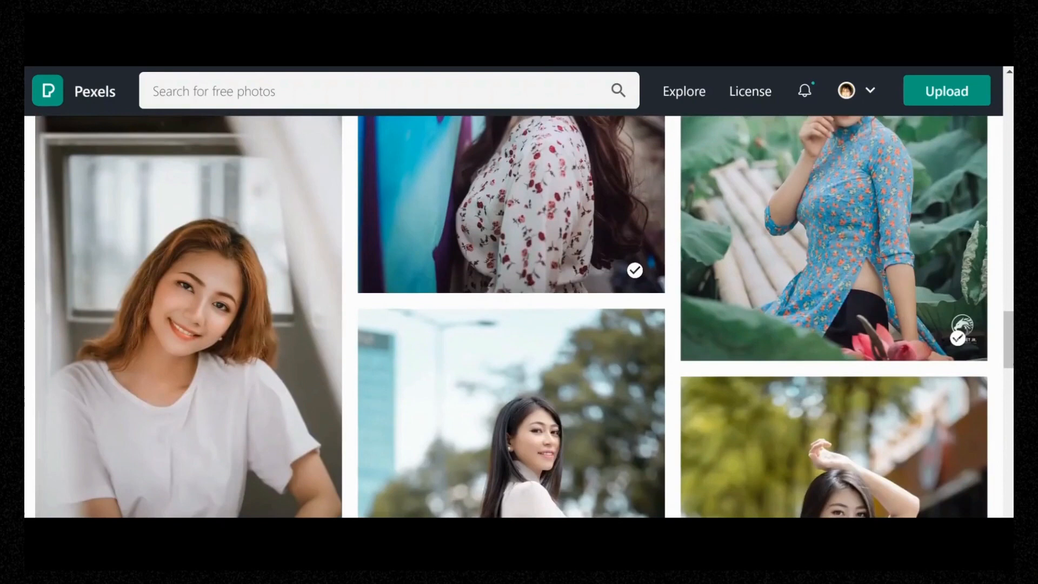
scroll(511, 316, "down", 3)
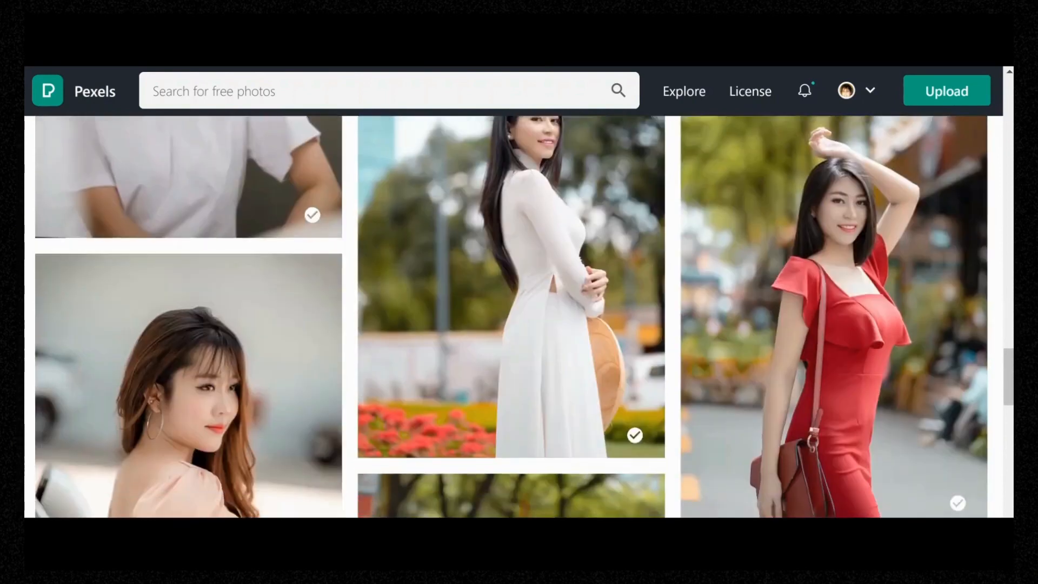
scroll(511, 317, "down", 1)
scroll(511, 316, "down", 2)
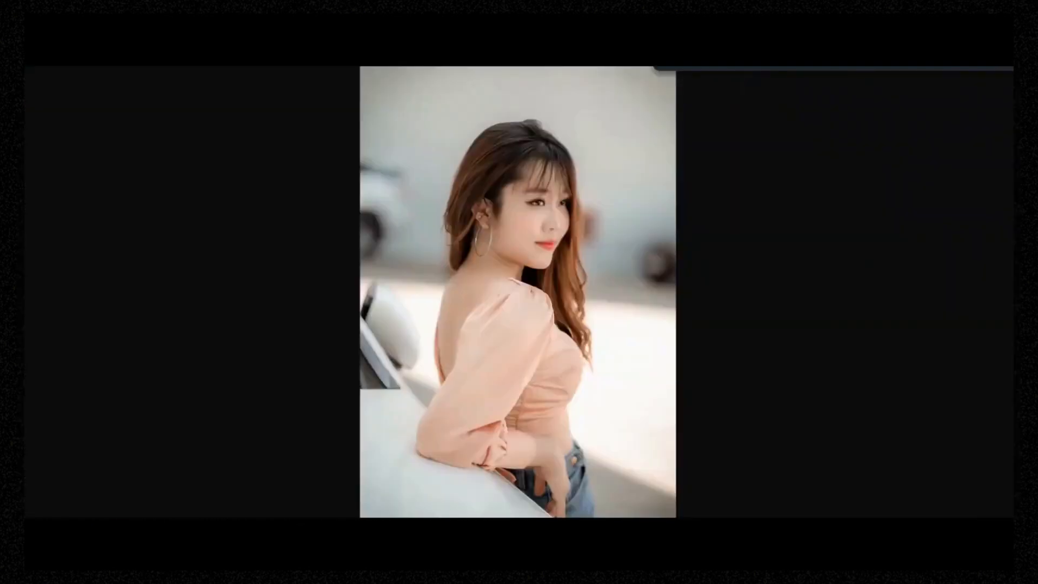
Switch to Unsplash and search for bathroom photos.
left_click(641, 58)
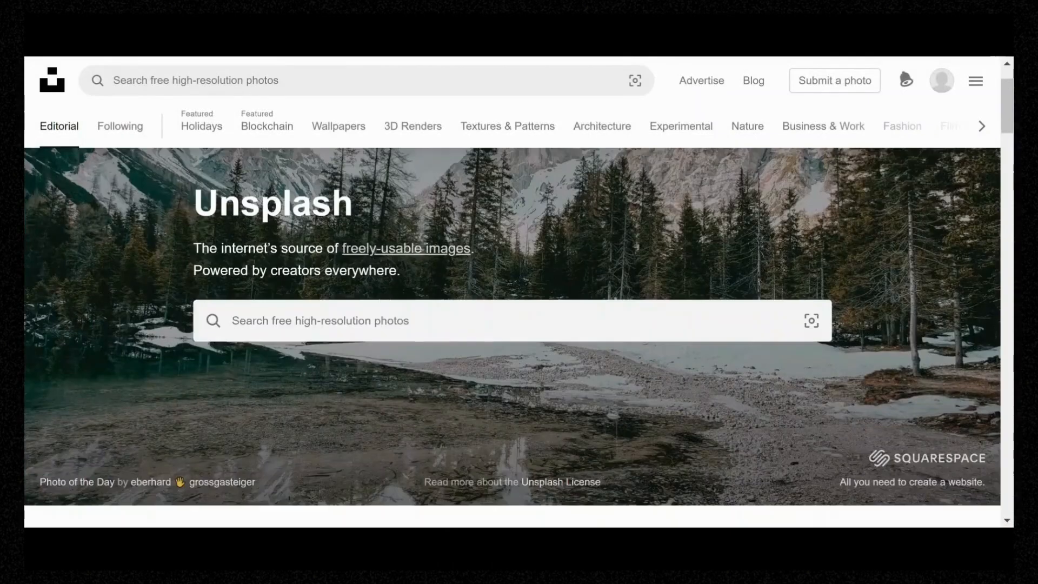
left_click(320, 321)
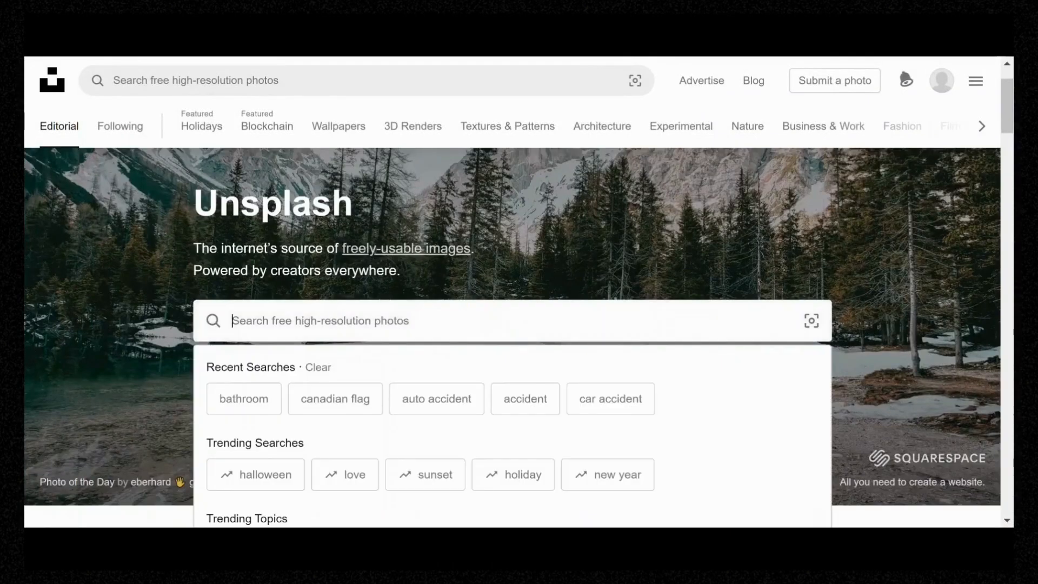
type("B")
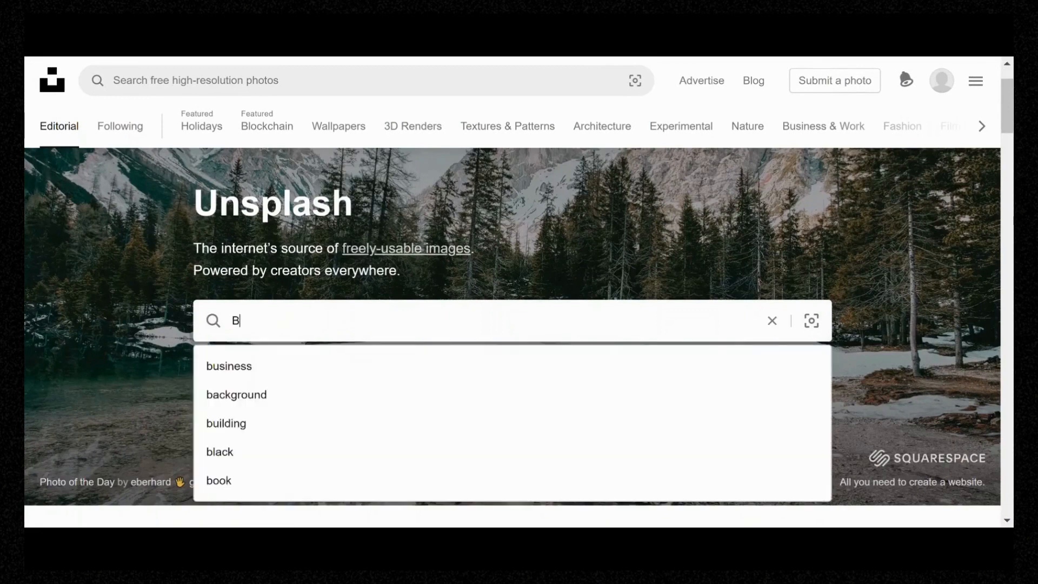
type("athroom")
key("Return")
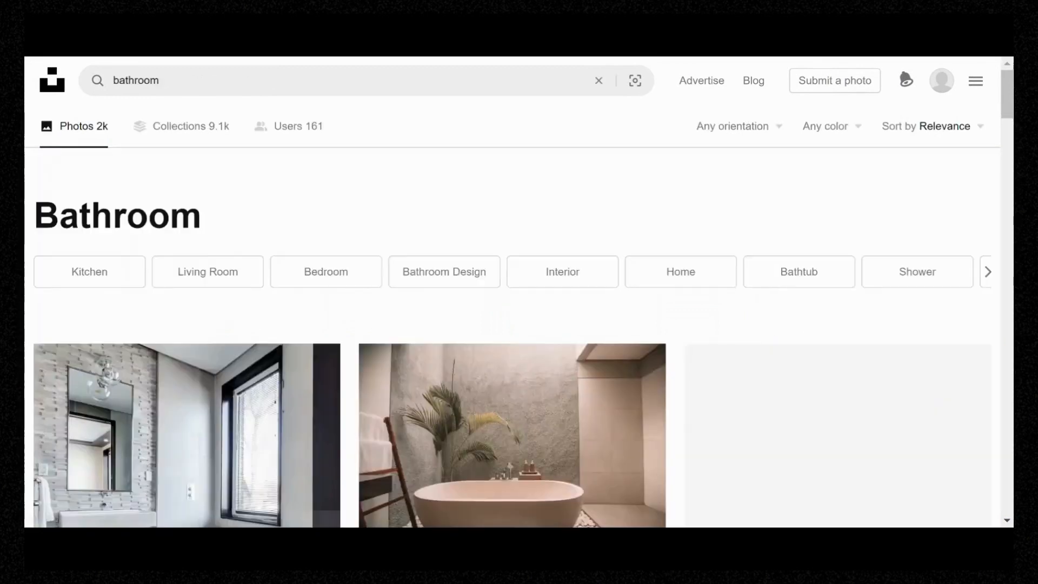
Find the white bathroom photo with the shower curtain and blue window among the results and open its image in a new tab.
scroll(520, 325, "down", 5)
scroll(519, 324, "down", 8)
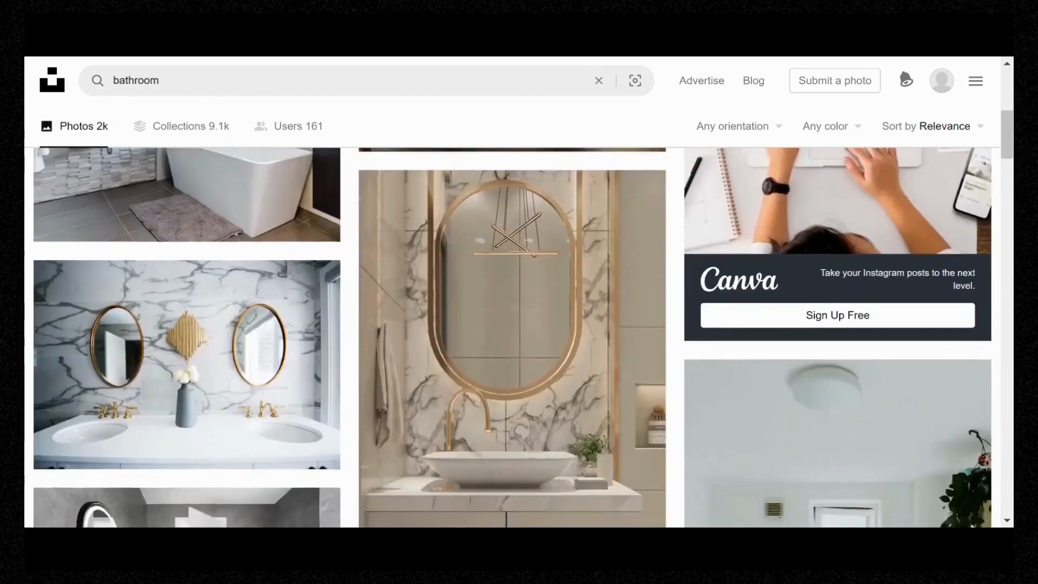
scroll(519, 324, "down", 5)
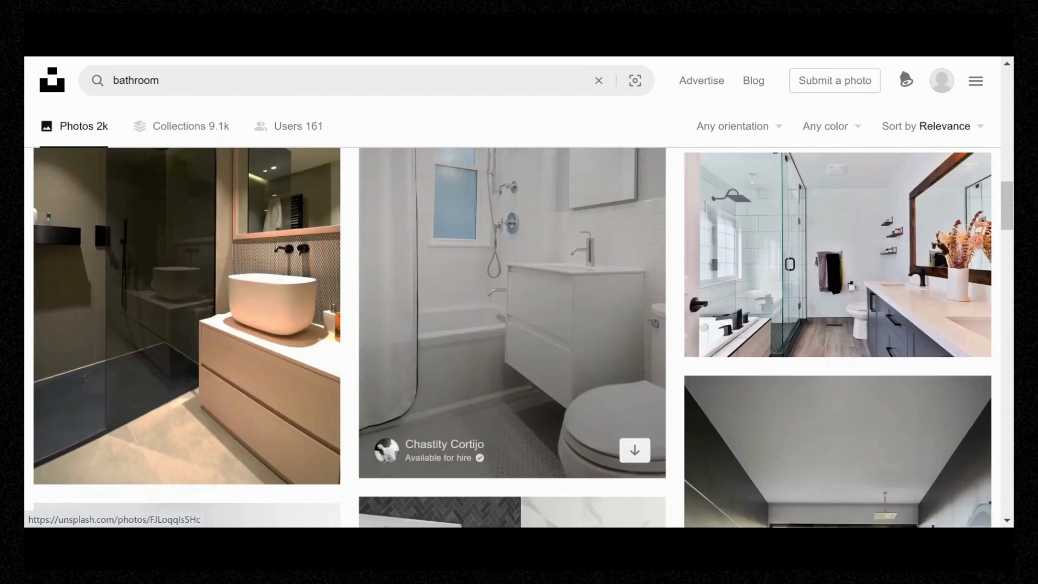
left_click(512, 314)
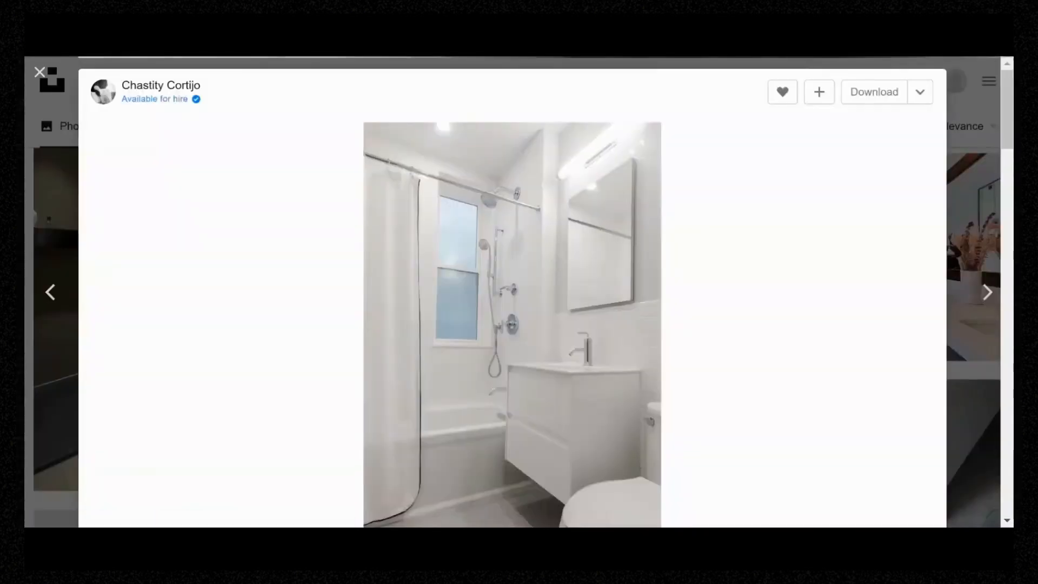
right_click(581, 286)
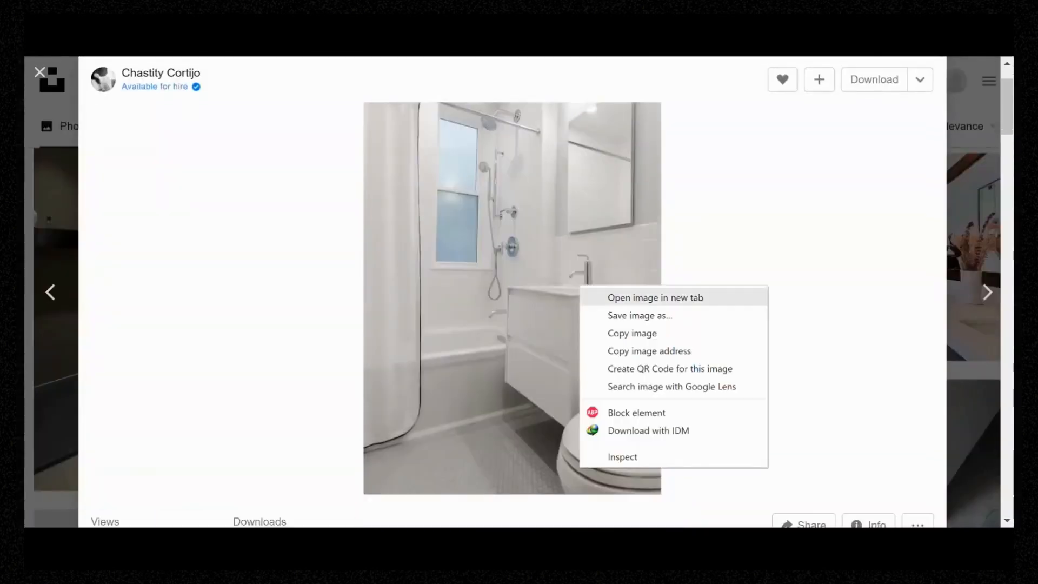
left_click(656, 298)
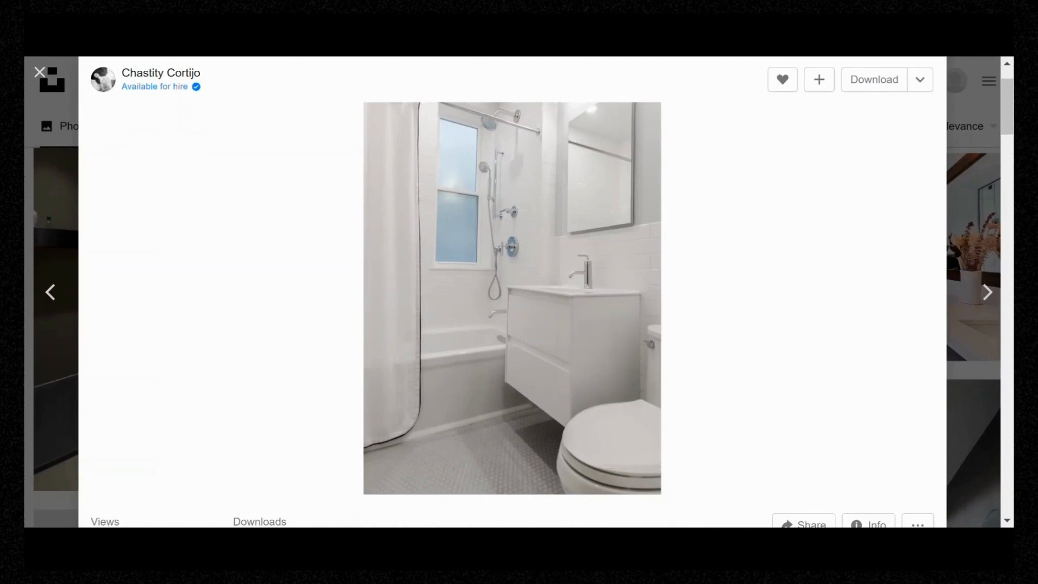
Switch to Pure Photos, sign in, and open the transparent cut-outs of the women in the red dress and the peach top.
key("ctrl+Tab")
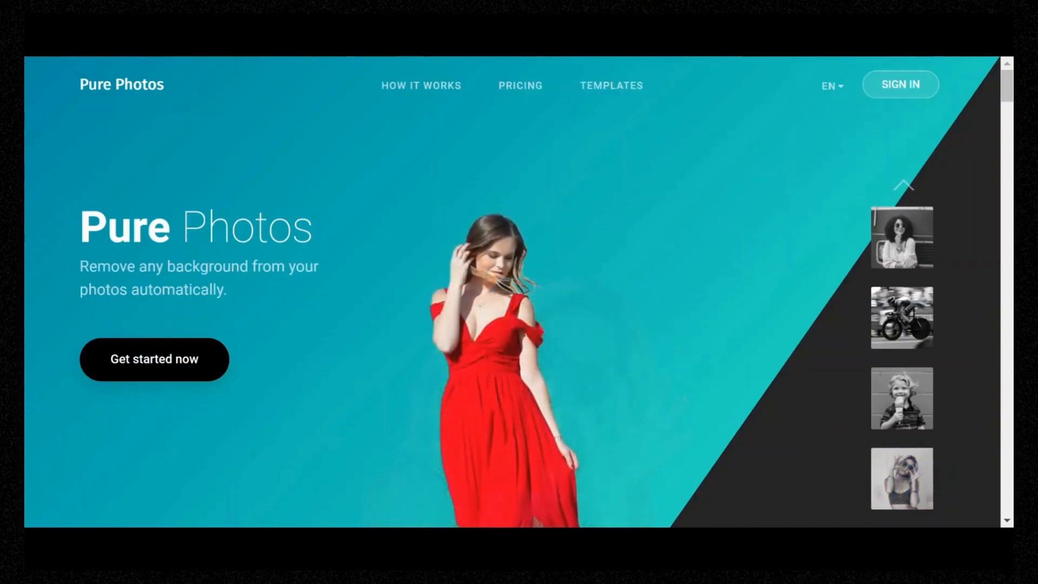
left_click(900, 84)
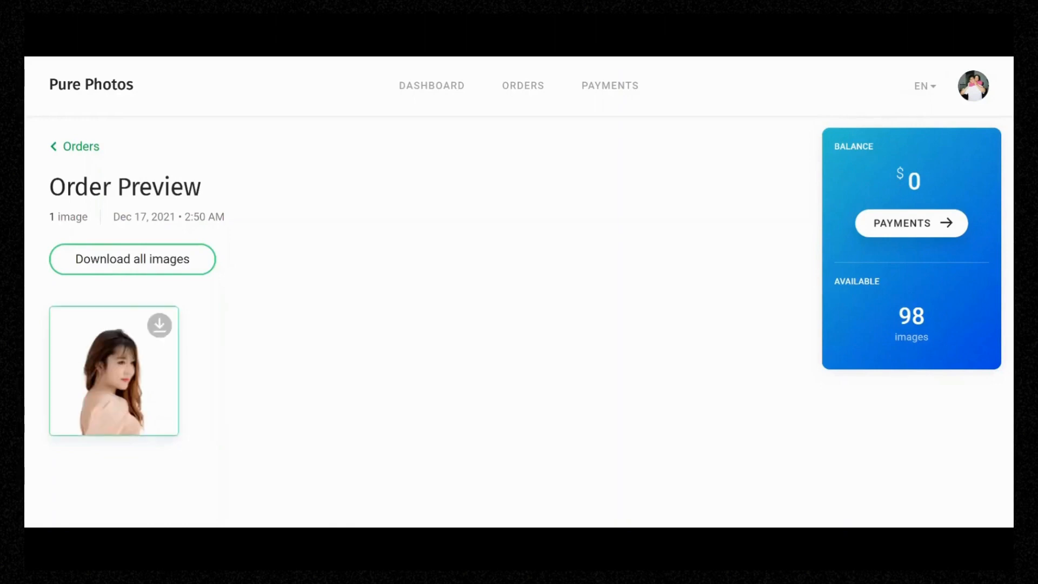
left_click(114, 371)
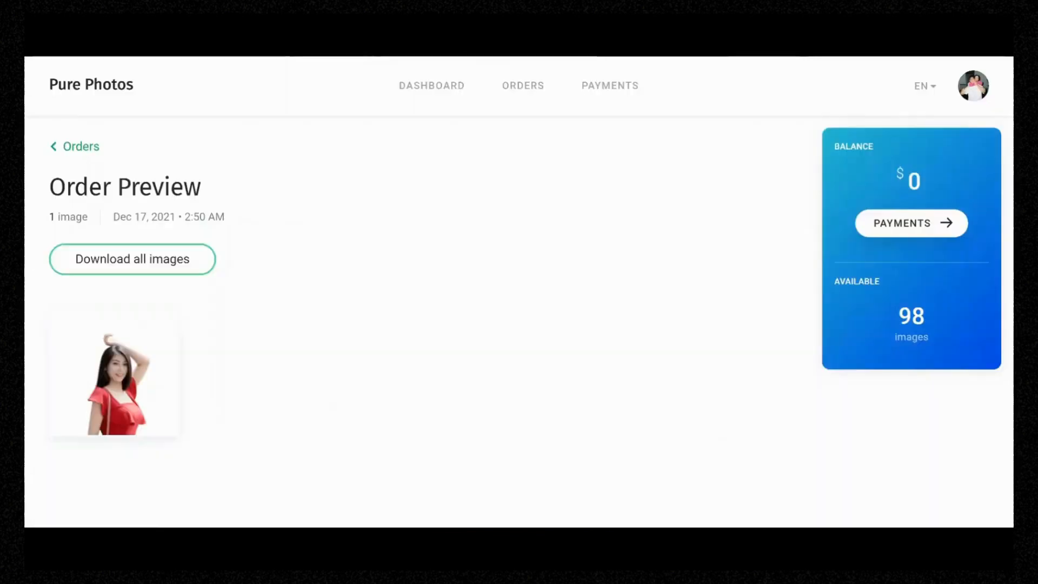
left_click(114, 371)
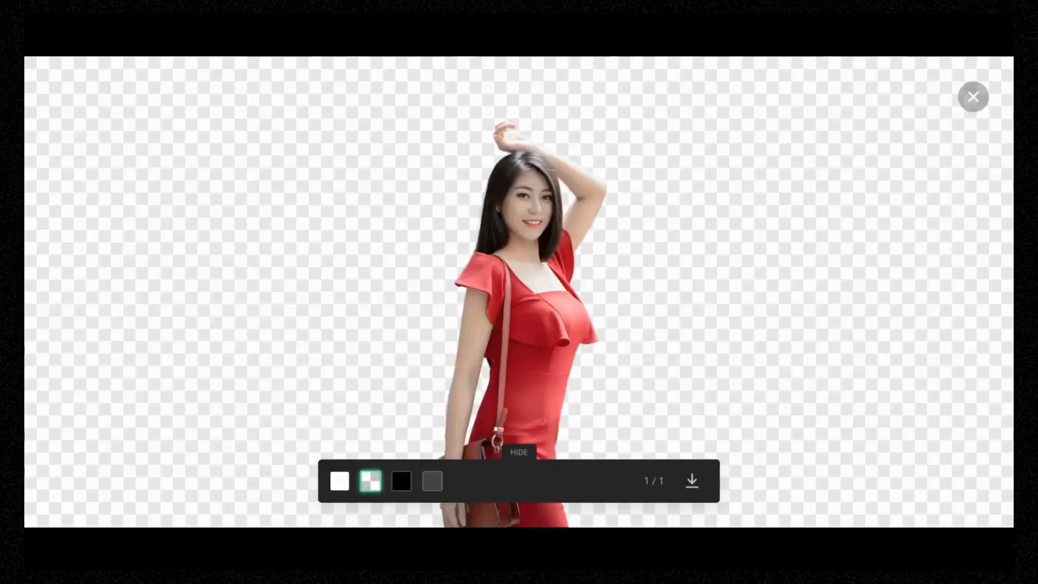
right_click(537, 306)
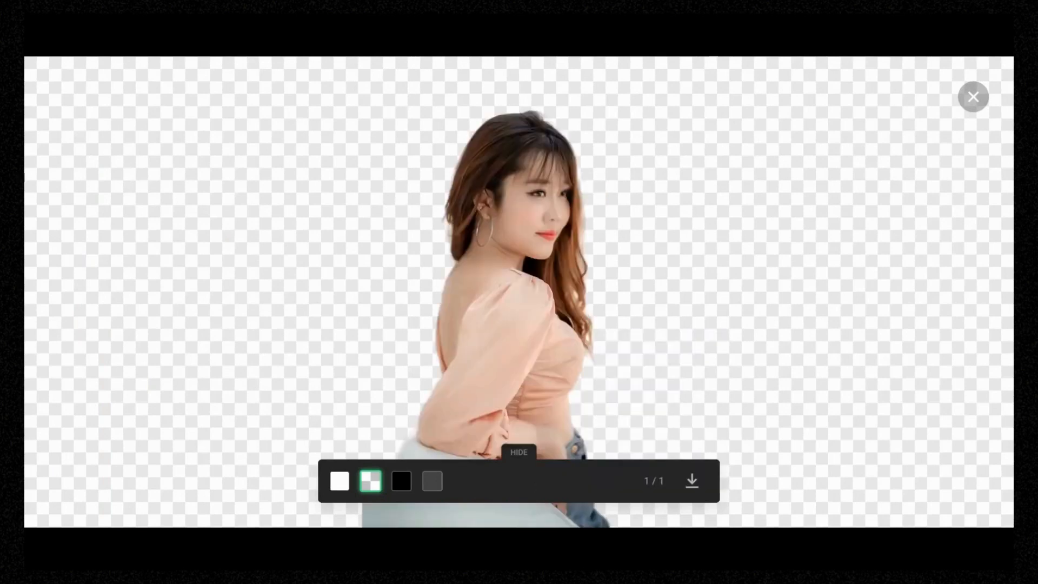
right_click(512, 352)
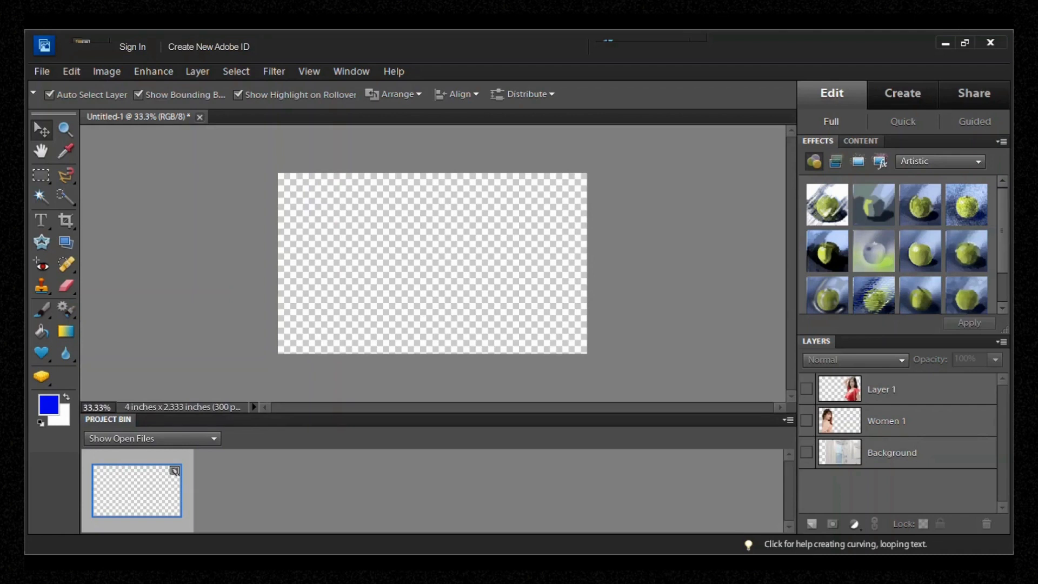
Check the document's canvas width and height in pixels.
left_click(107, 72)
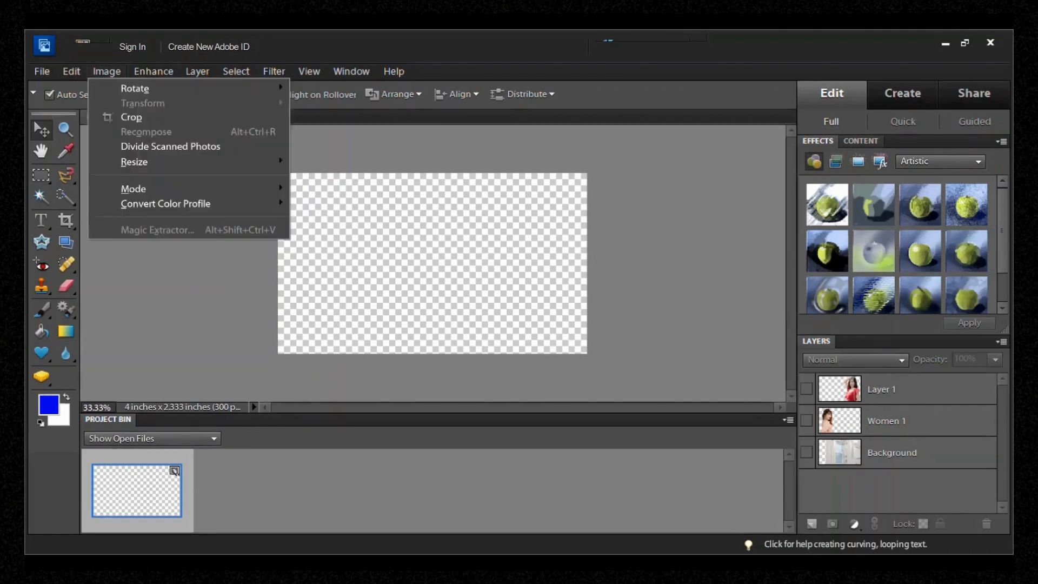
mouse_move(162, 162)
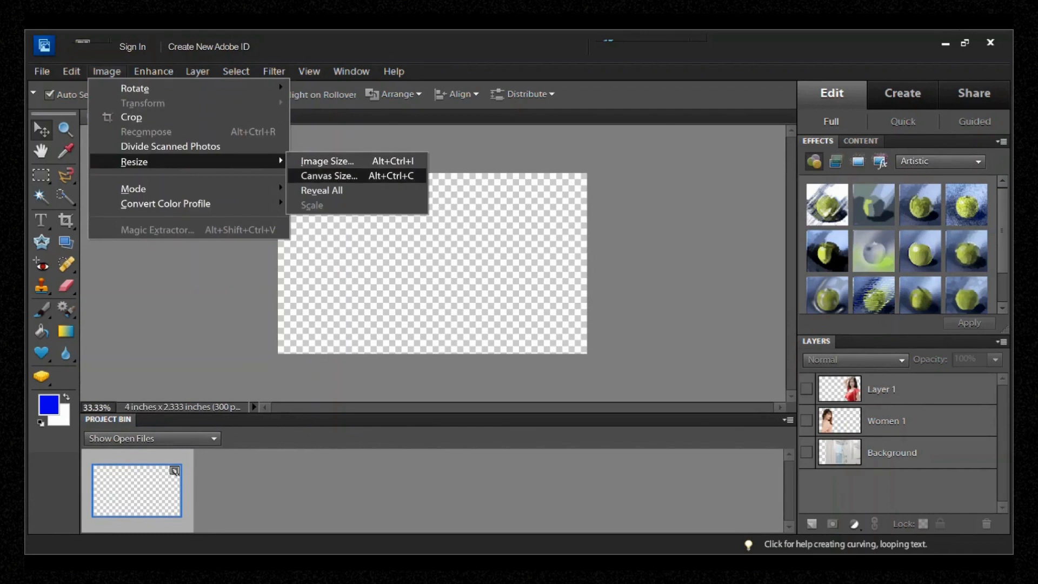
left_click(329, 176)
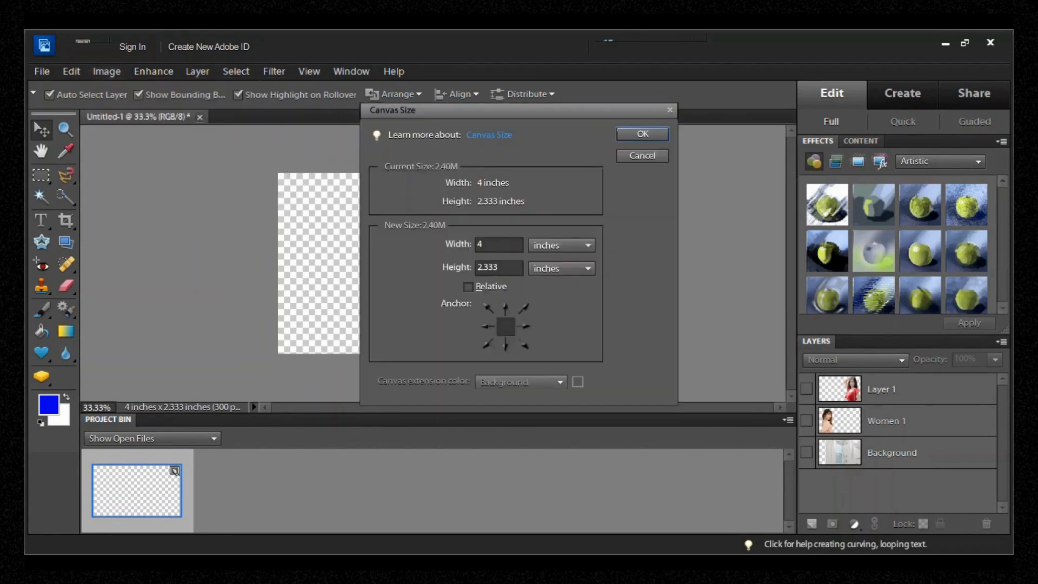
left_click(562, 245)
left_click(562, 273)
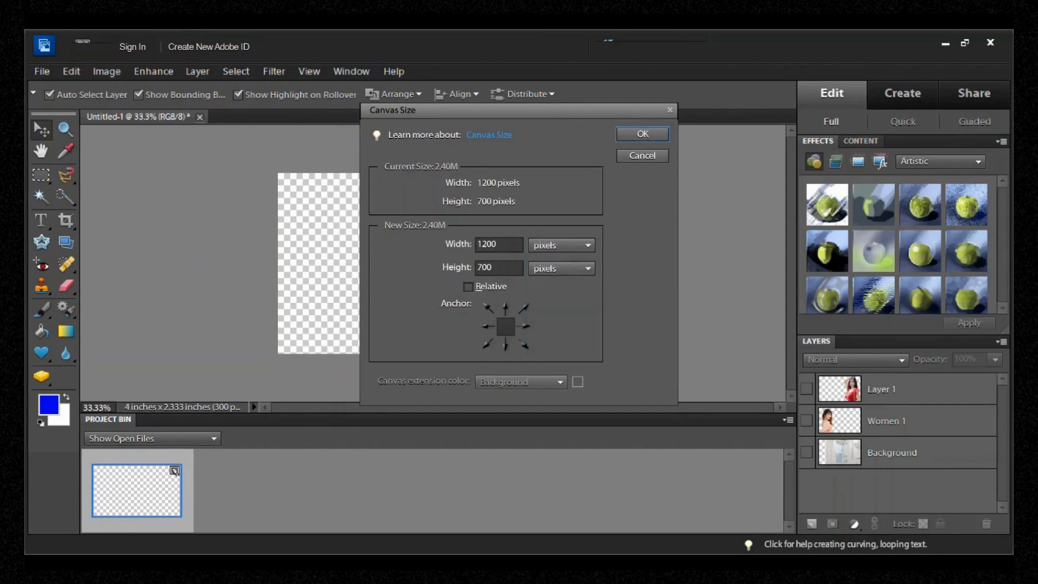
double_click(497, 245)
left_click(493, 267)
double_click(493, 267)
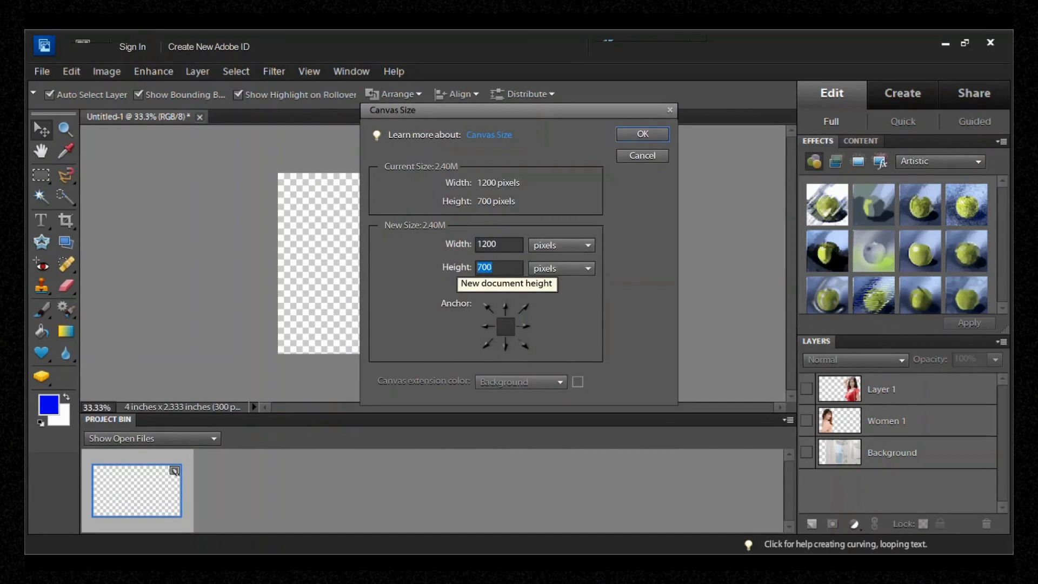
left_click(643, 134)
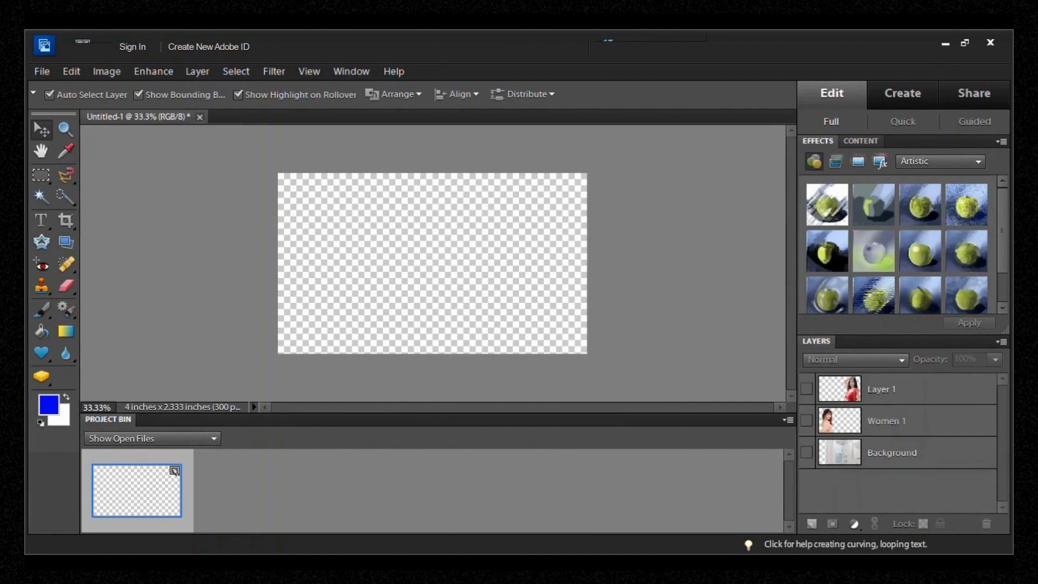
Show the Background, Layer 1 and Women 1 layers, and shift the bathroom image upward on the canvas.
left_click(806, 452)
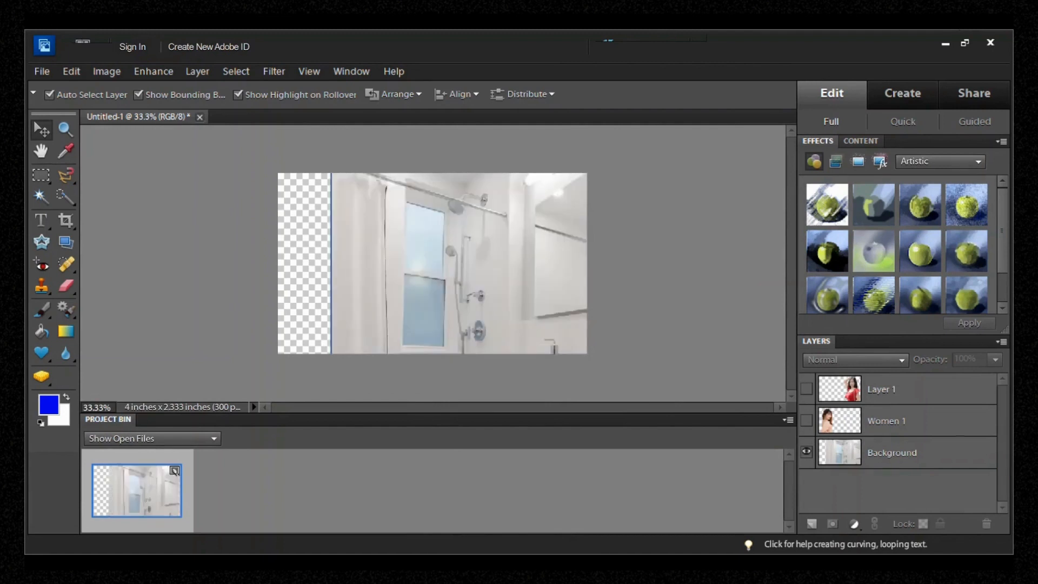
left_click_drag(454, 254, 453, 194)
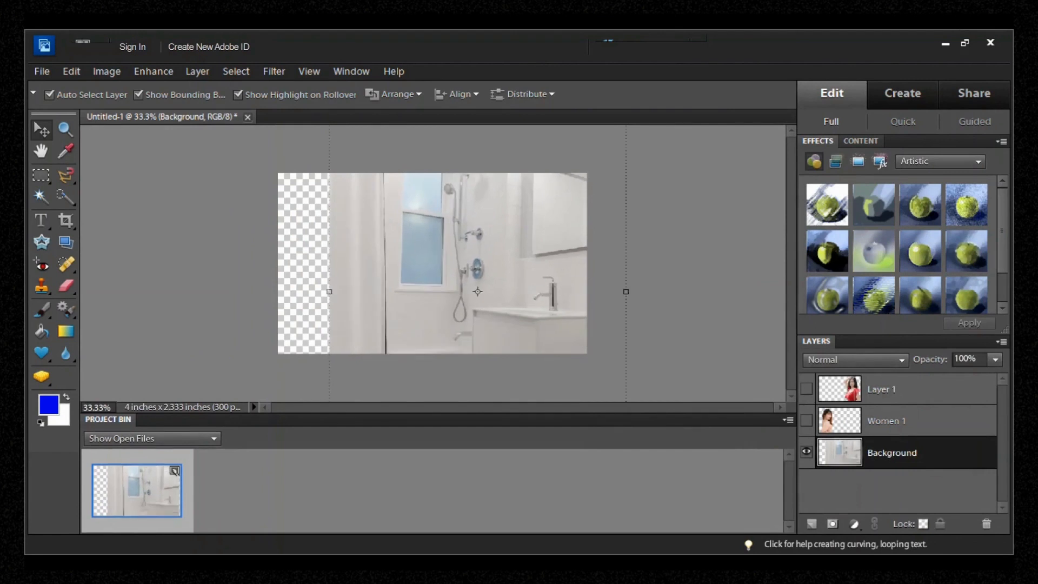
left_click(806, 388)
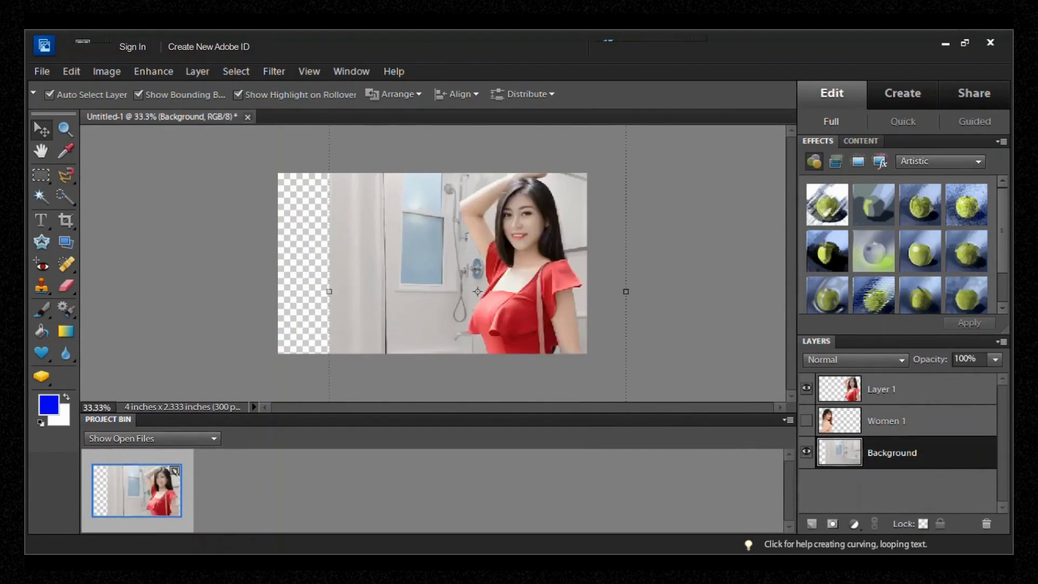
left_click(806, 420)
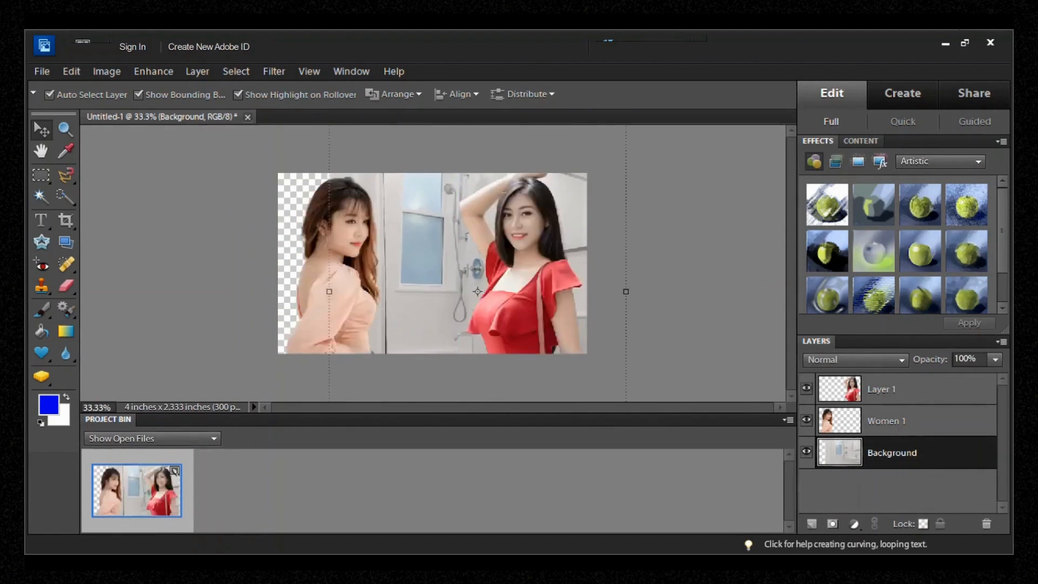
Shift the bathroom image left and stretch its width to about 111% so it fills the whole canvas behind both women.
left_click_drag(478, 292, 437, 290)
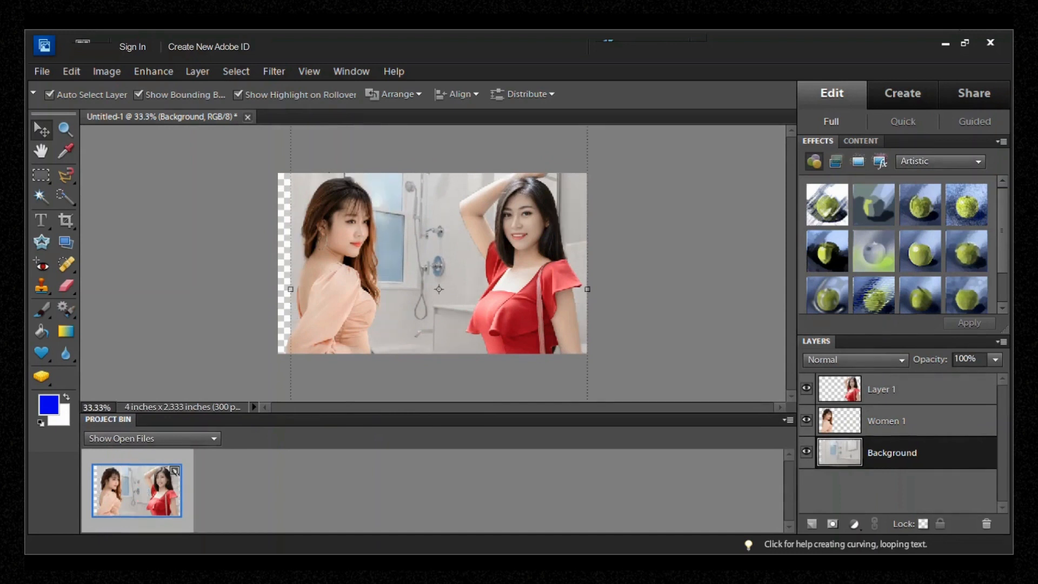
key("ctrl+t")
left_click_drag(291, 289, 257, 289)
mouse_move(421, 260)
left_mouse_down()
mouse_move(390, 260)
mouse_move(422, 260)
mouse_move(421, 292)
mouse_move(422, 245)
mouse_move(414, 260)
mouse_move(413, 249)
mouse_move(422, 258)
left_mouse_up()
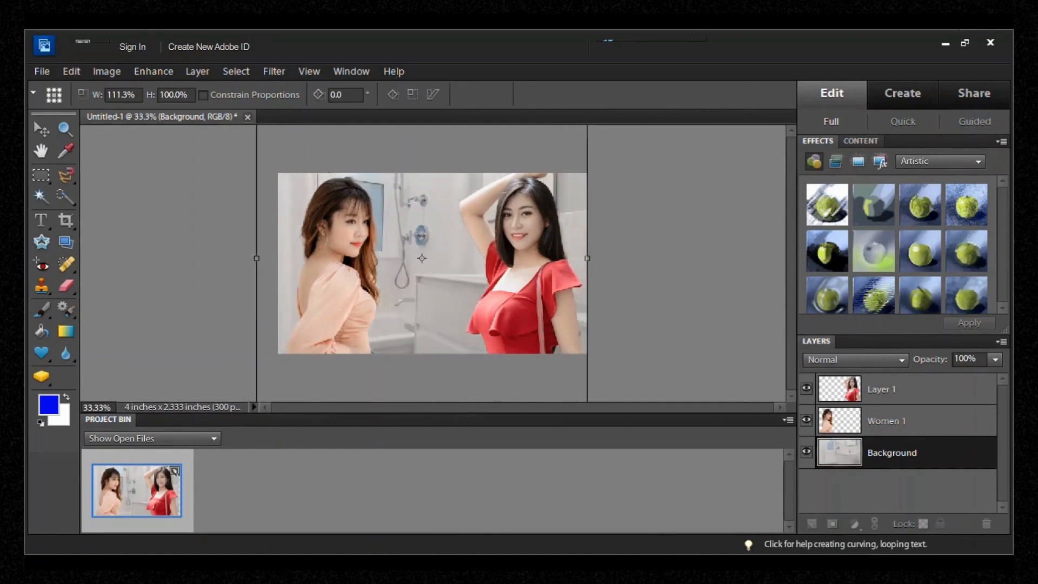
key("Return")
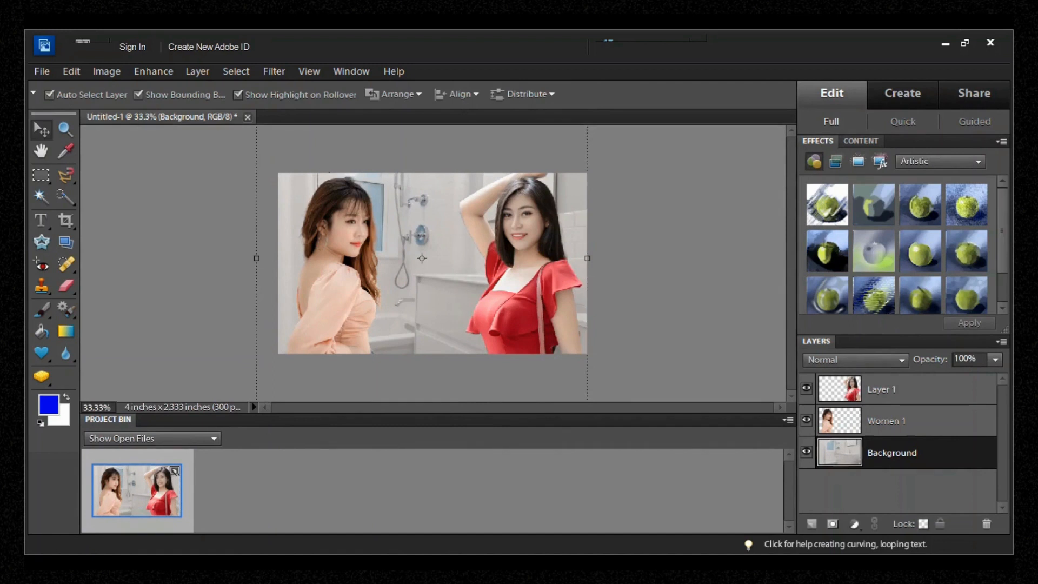
left_click(676, 281)
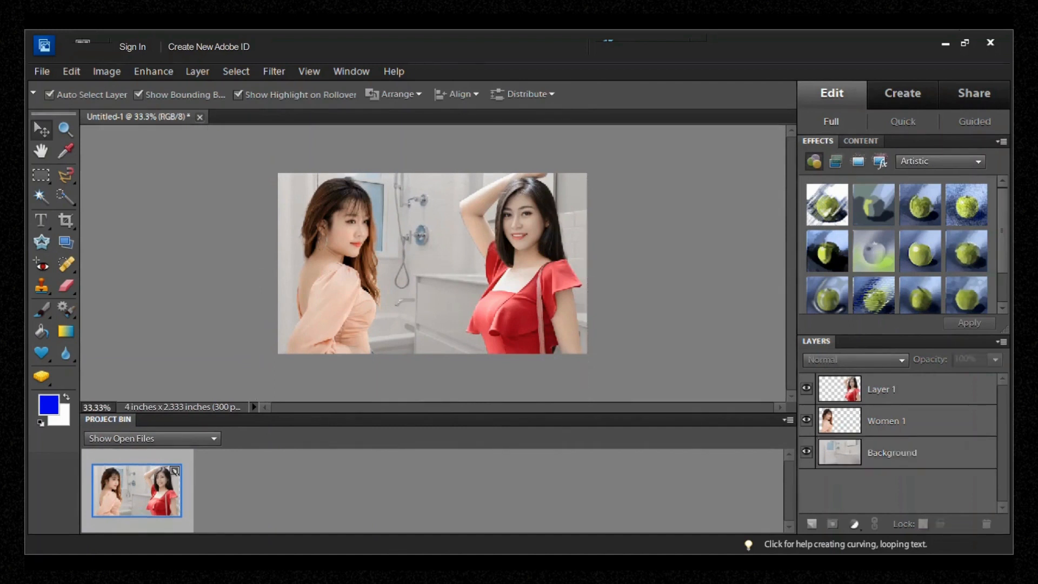
Save the finished composite image as a new file.
left_click(42, 72)
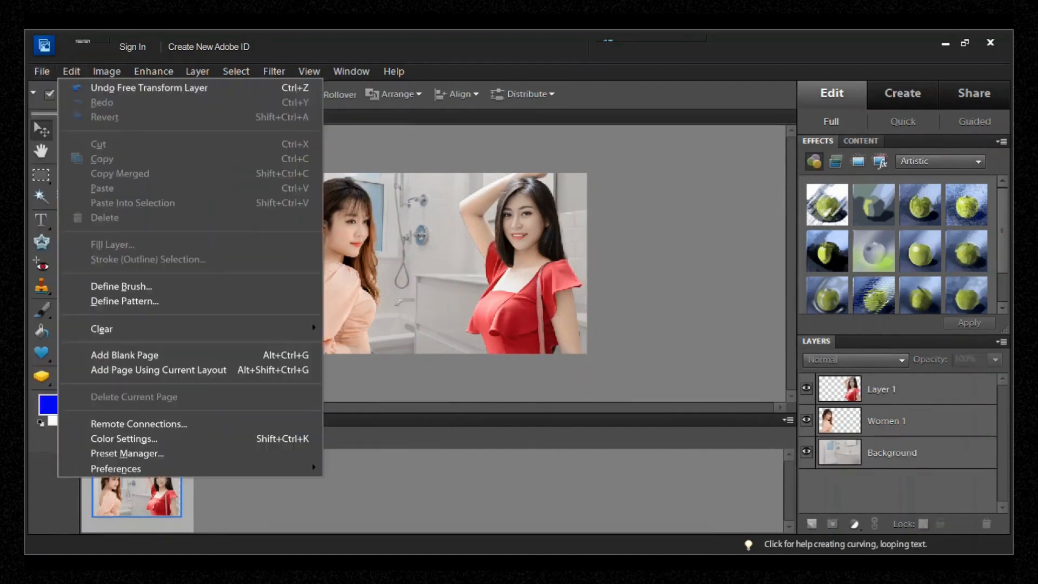
mouse_move(41, 72)
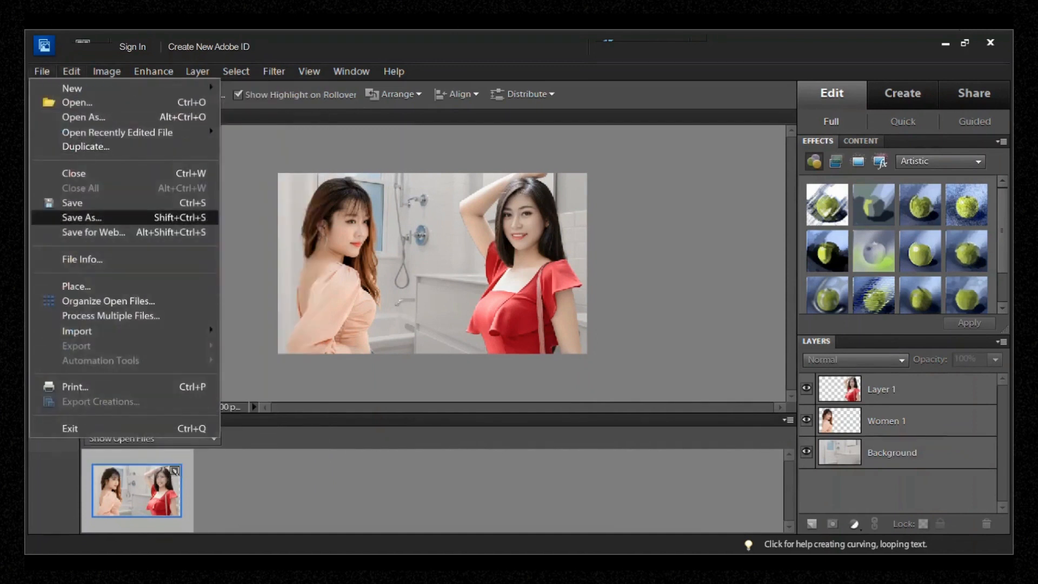
left_click(81, 217)
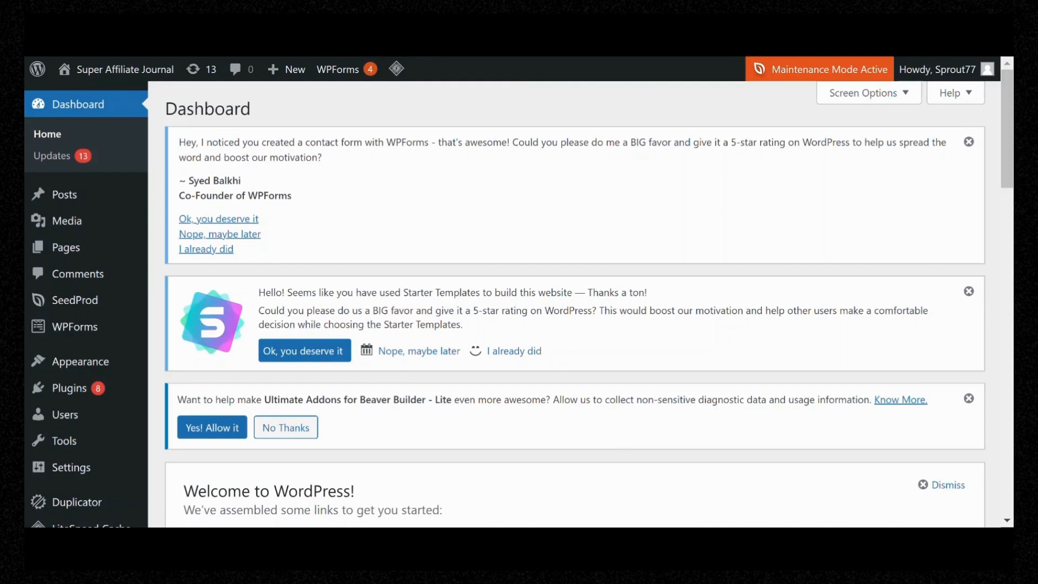
Switch to WordPress and start a new SeedProd landing page from the Maintenance / Coming Soon - Party template.
mouse_move(75, 300)
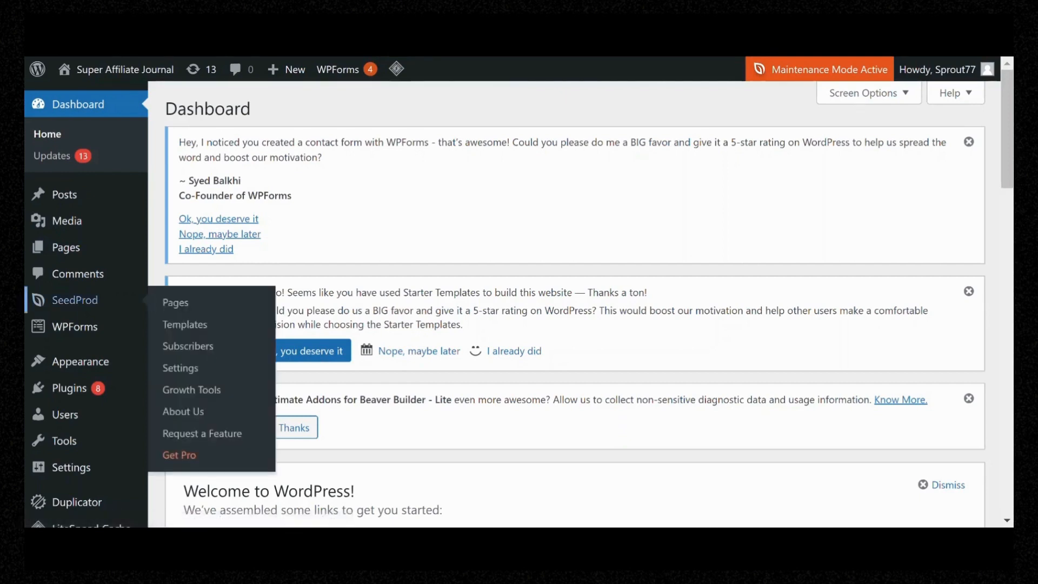
left_click(75, 301)
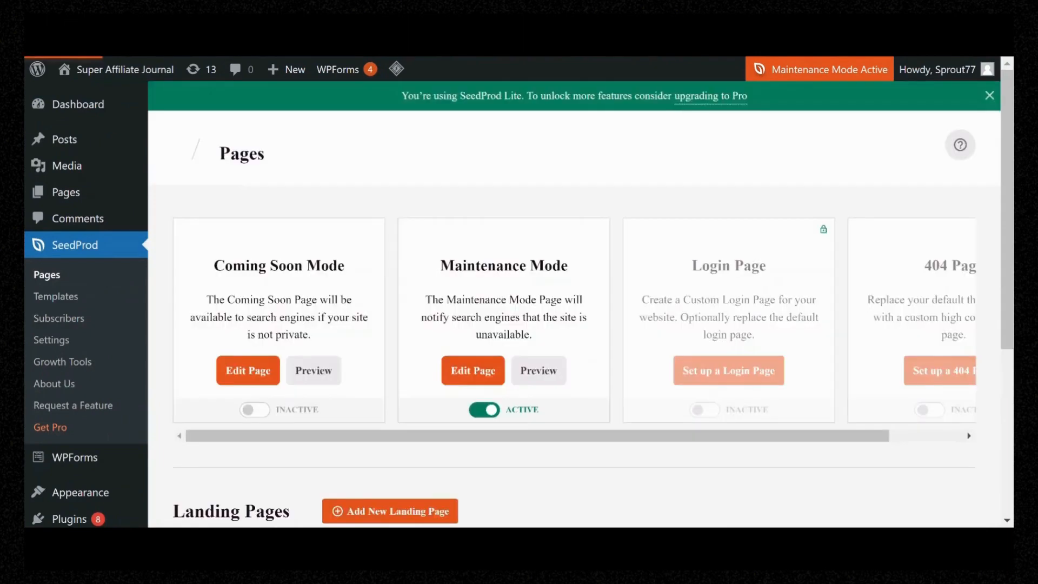
scroll(519, 303, "down", 3)
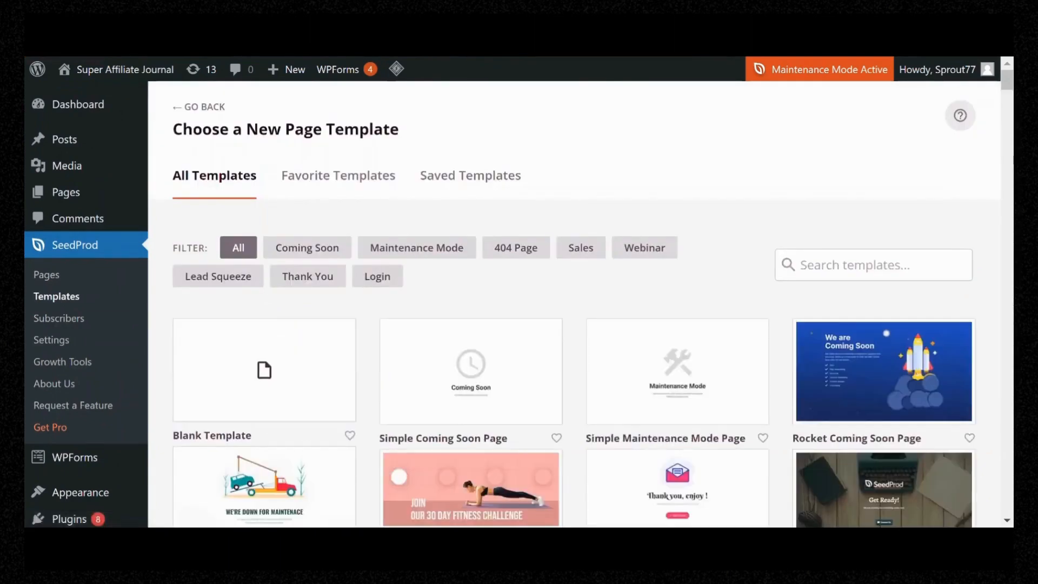
scroll(676, 400, "down", 5)
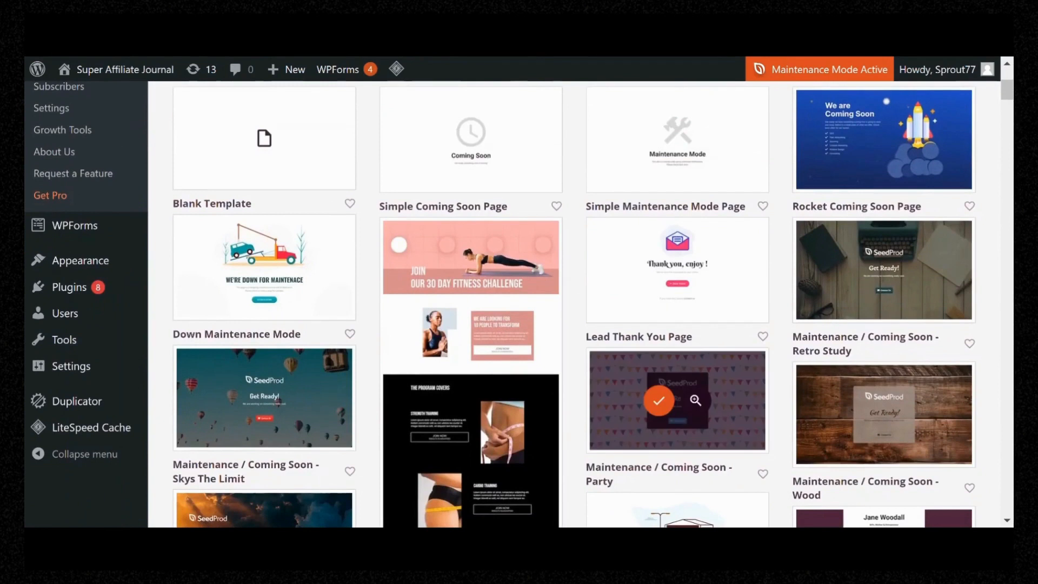
left_click(659, 400)
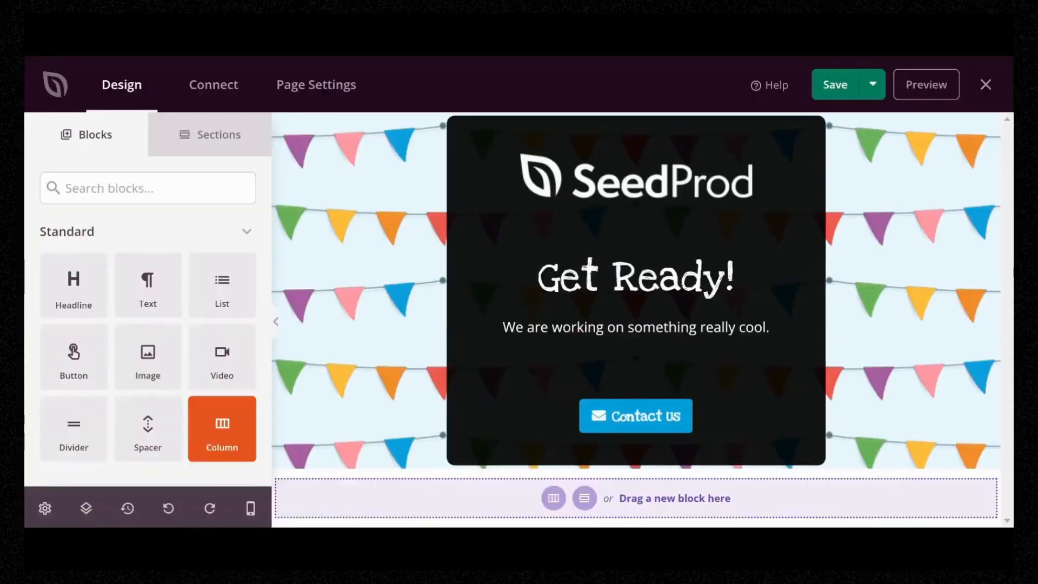
Set the background position to Full Screen Cover in the page's global background settings.
left_click(45, 508)
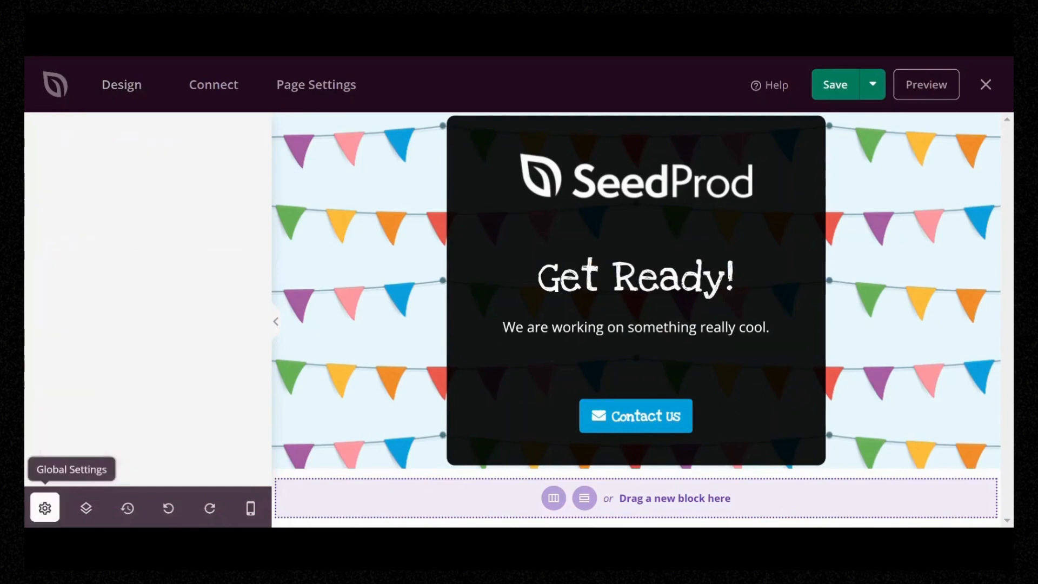
left_click(75, 264)
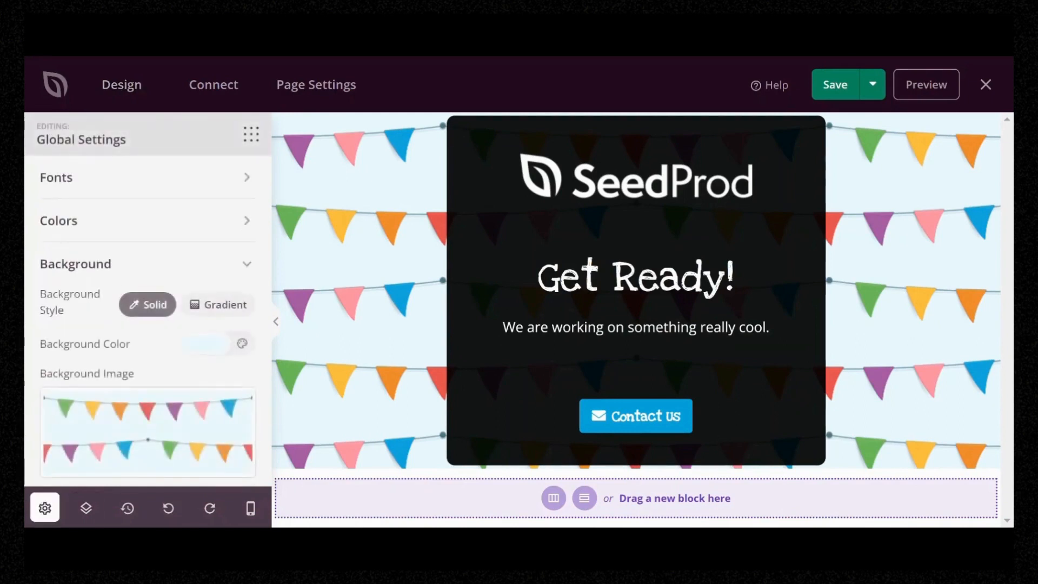
scroll(148, 302, "down", 3)
scroll(148, 303, "down", 2)
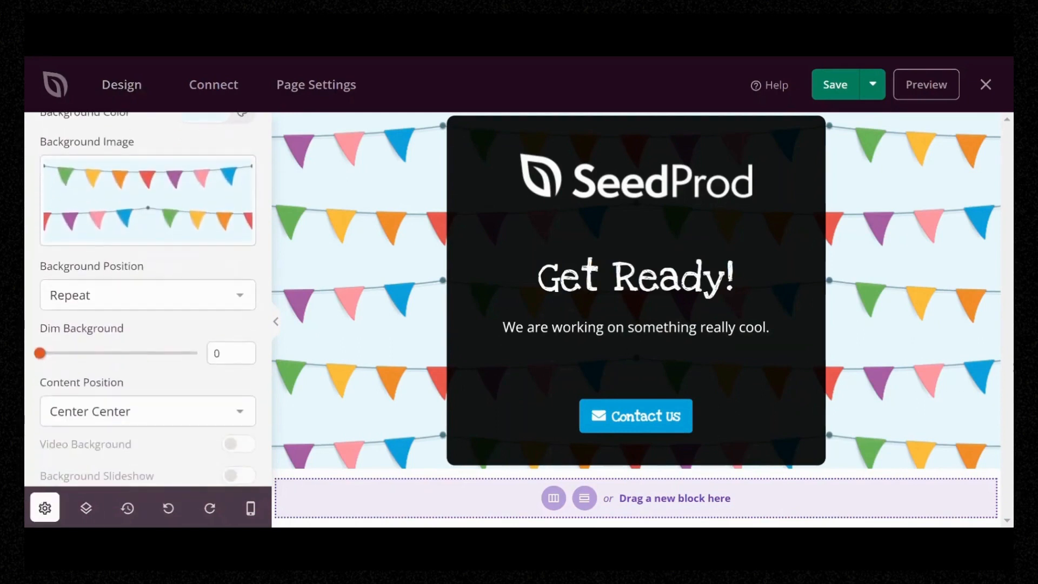
left_click(148, 295)
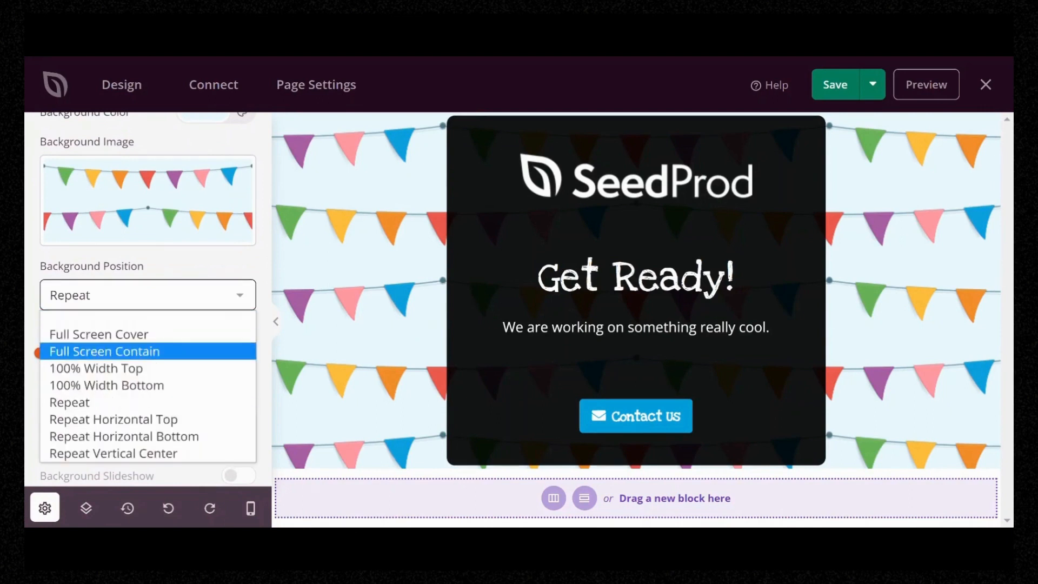
left_click(99, 334)
Dim the page background to 45.
scroll(148, 302, "down", 3)
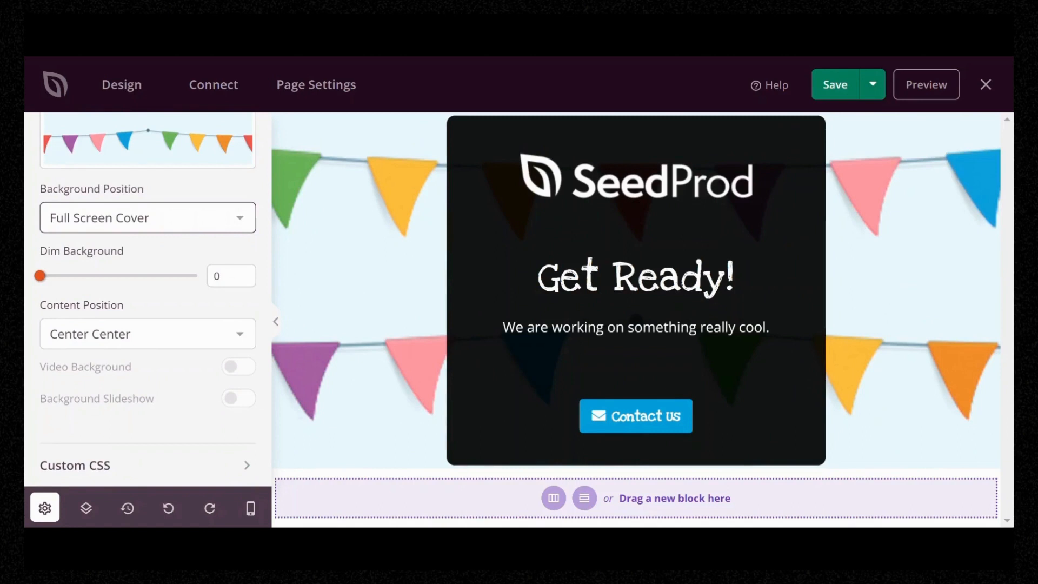
left_click(110, 275)
left_click_drag(112, 276, 124, 276)
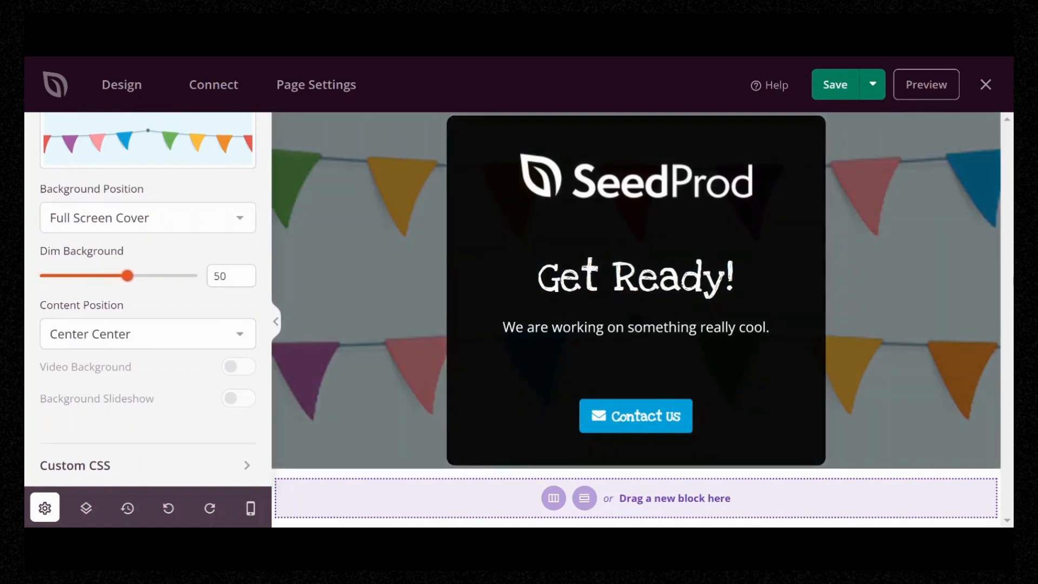
left_click_drag(128, 276, 123, 275)
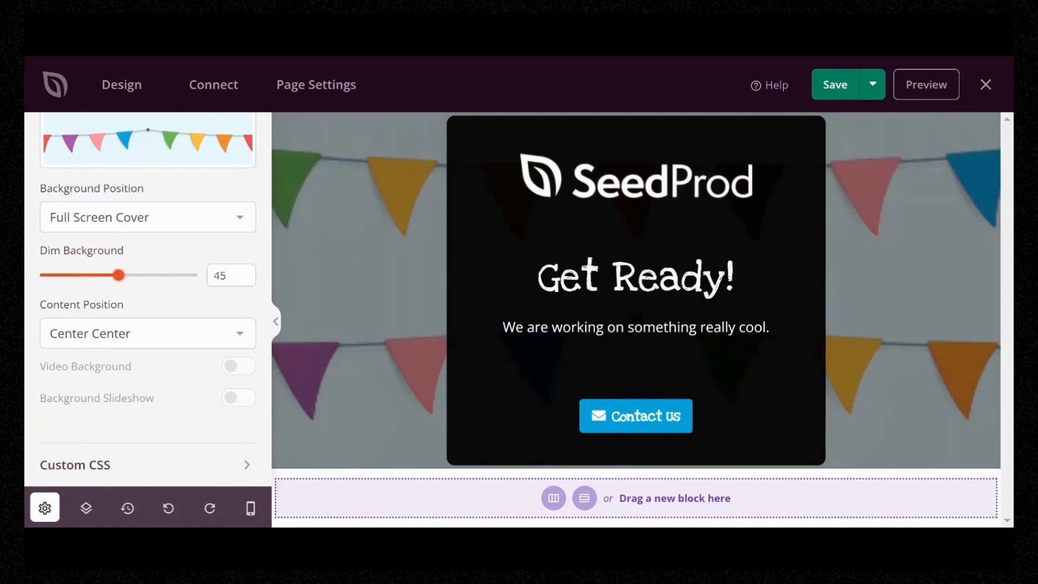
Replace the bunting background image with the uploaded composite of the two women and preview it at full width.
scroll(147, 275, "up", 5)
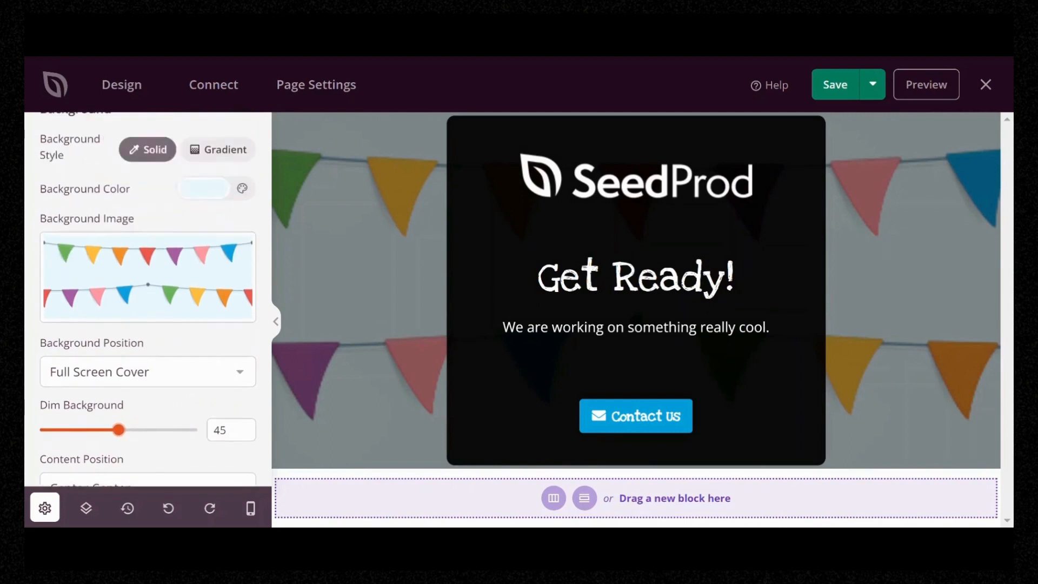
left_click(129, 277)
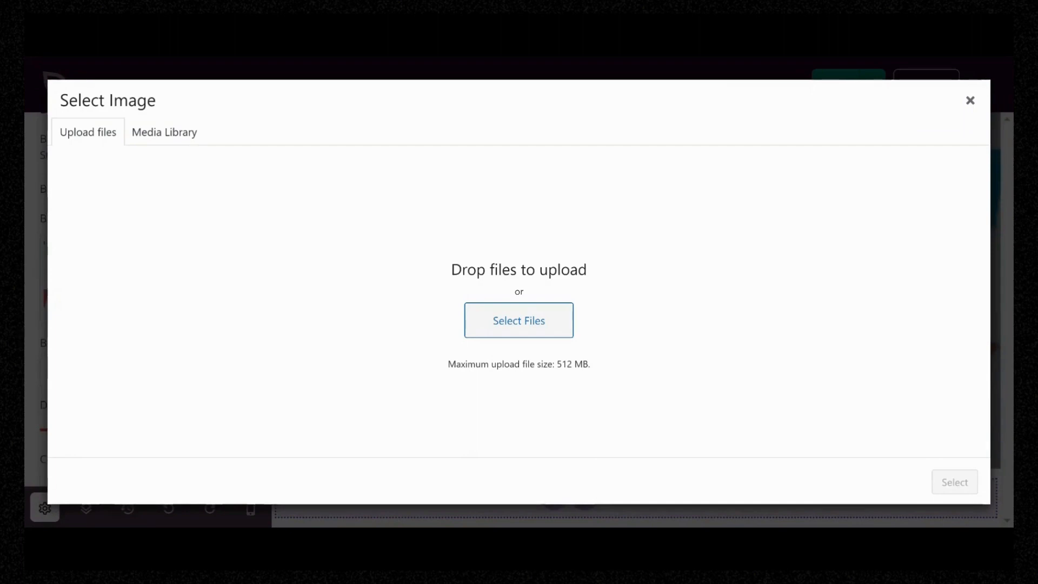
left_click_drag(32, 217, 750, 260)
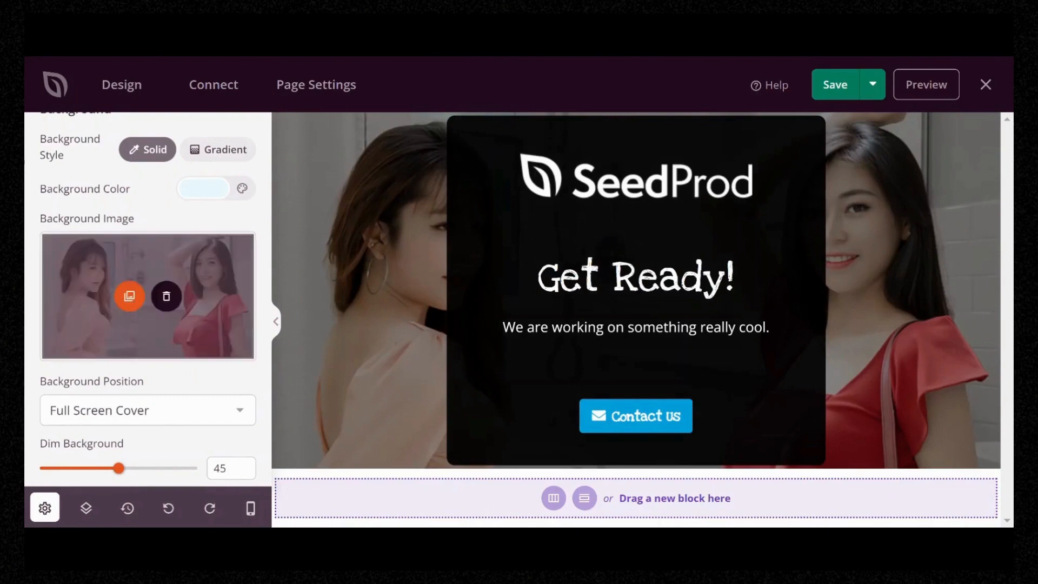
left_click(275, 321)
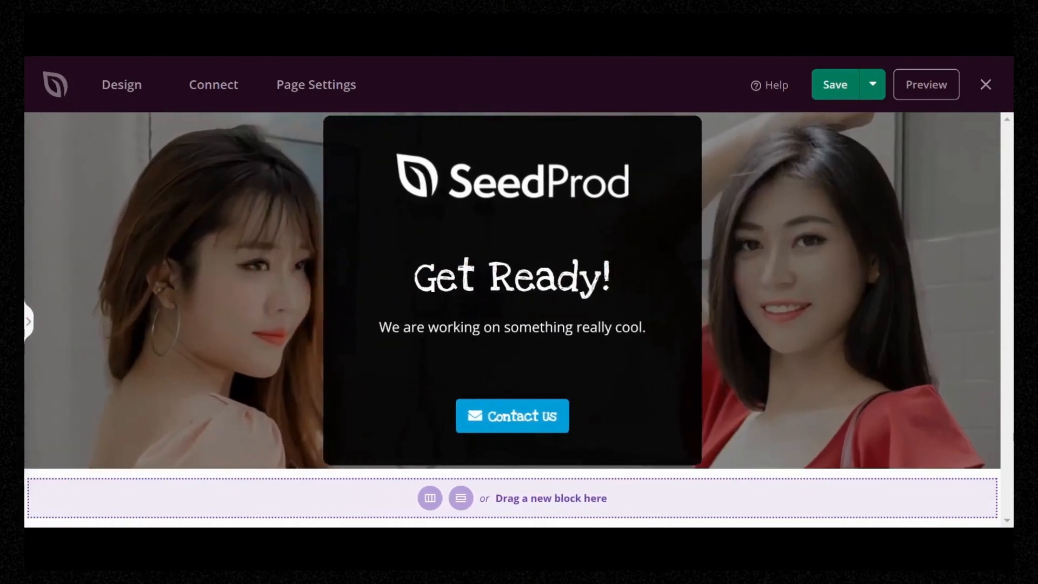
left_click(28, 321)
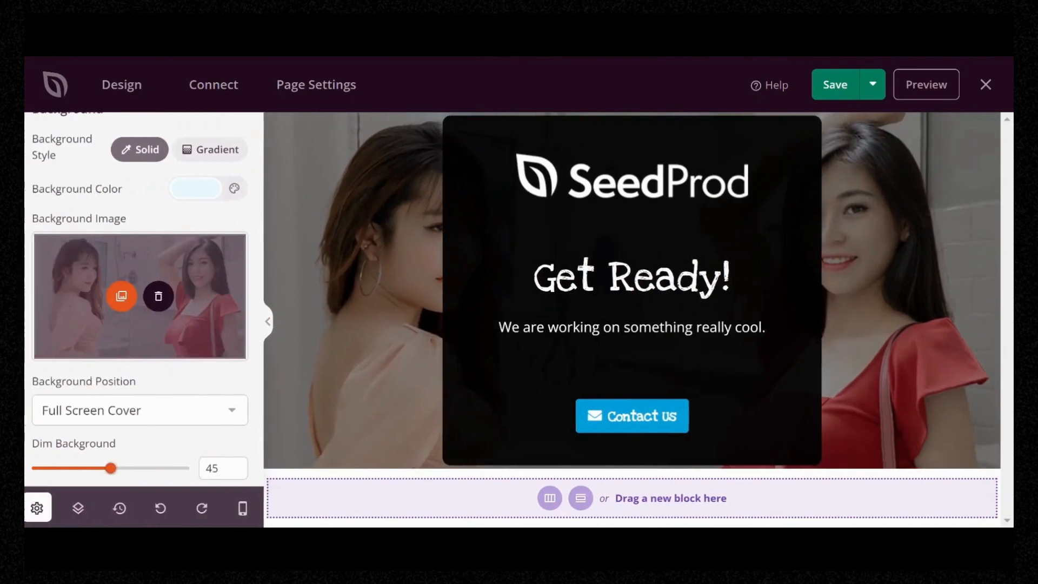
Delete the SeedProd logo image and the spacer beneath it from the content box.
left_click(636, 179)
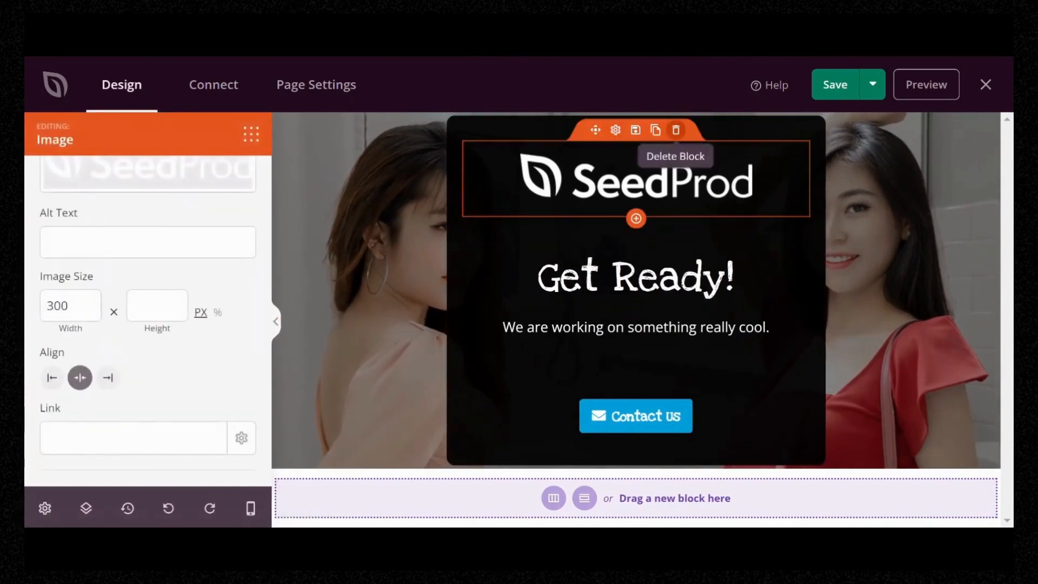
left_click(676, 129)
left_click(468, 309)
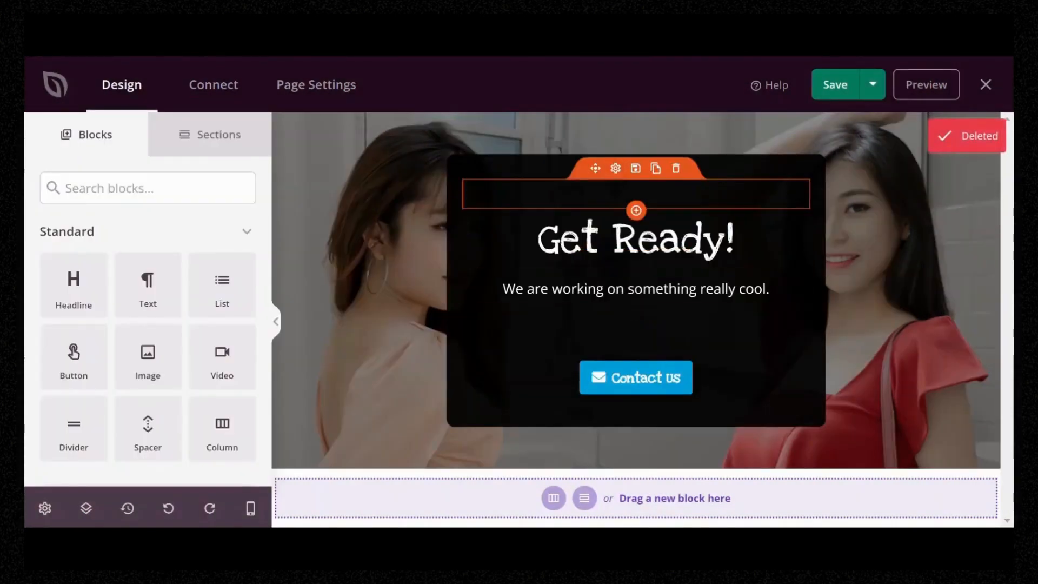
left_click(636, 193)
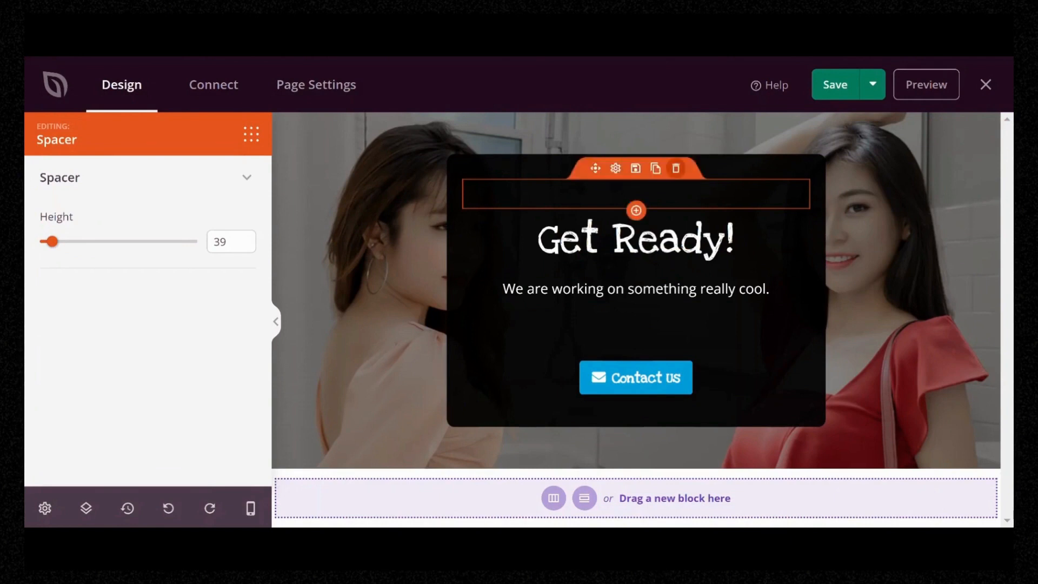
left_click(675, 168)
left_click(468, 310)
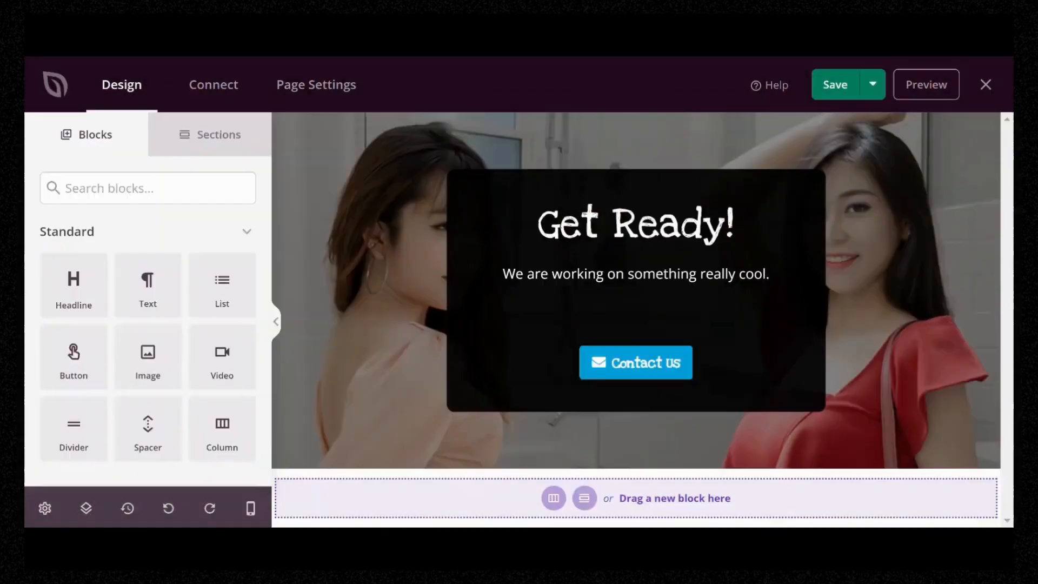
Replace the "Get Ready!" heading text with "Headline".
left_click(636, 224)
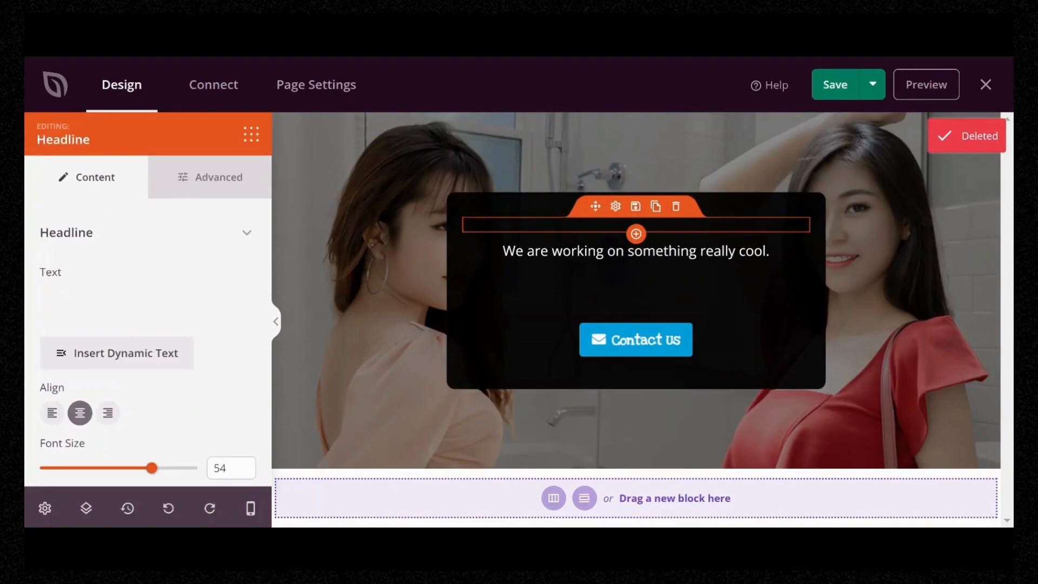
left_click_drag(538, 225, 813, 230)
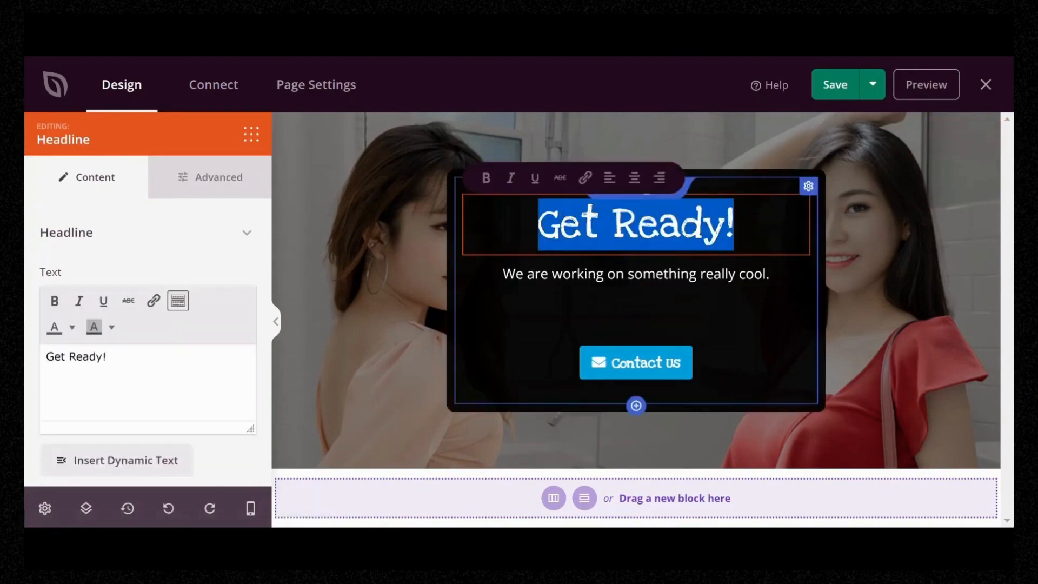
type("Headline")
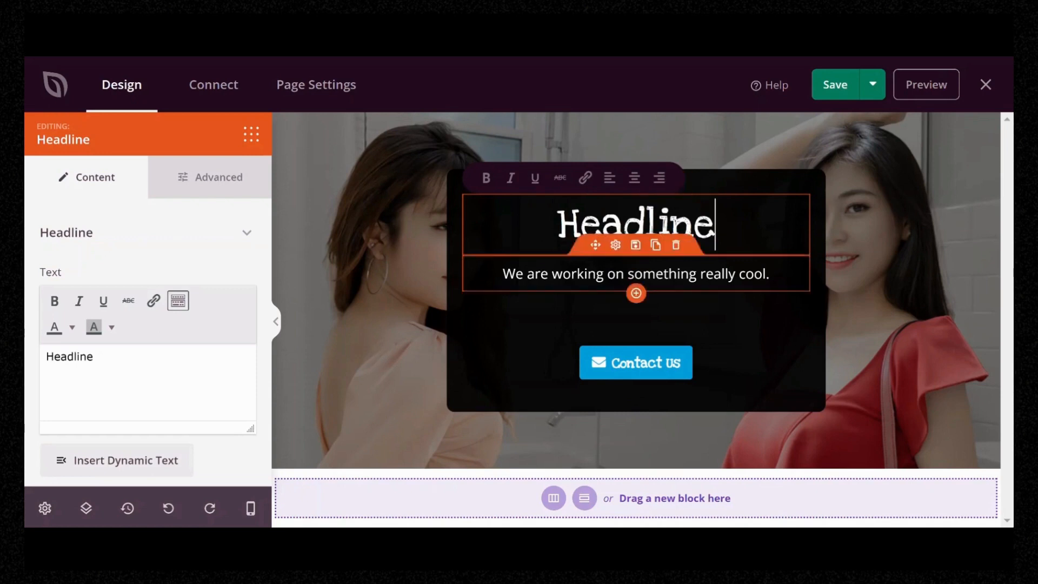
left_click(636, 274)
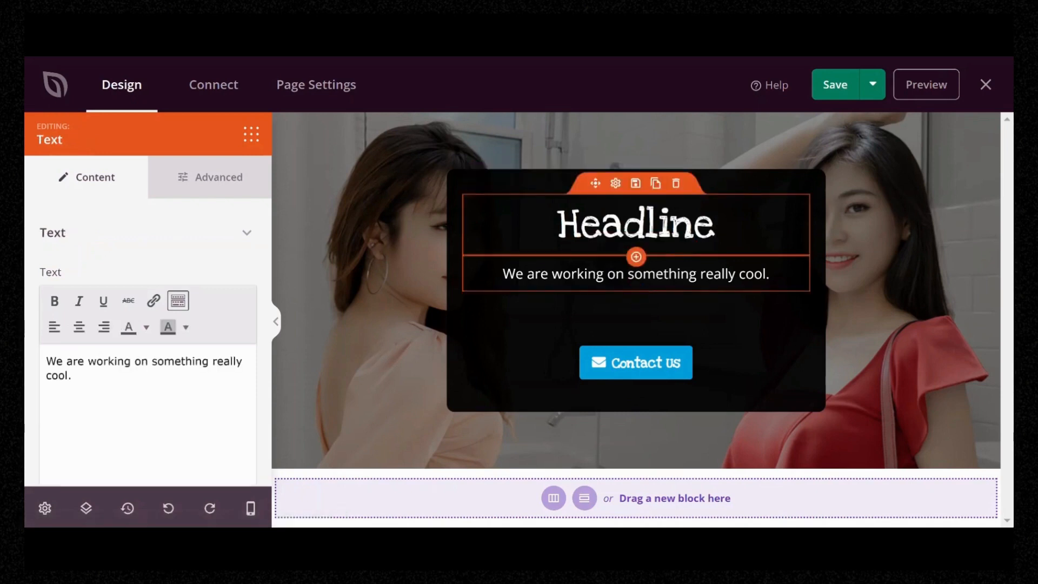
Duplicate the "Headline" heading and change the copy's text to "Subheader".
left_click(649, 223)
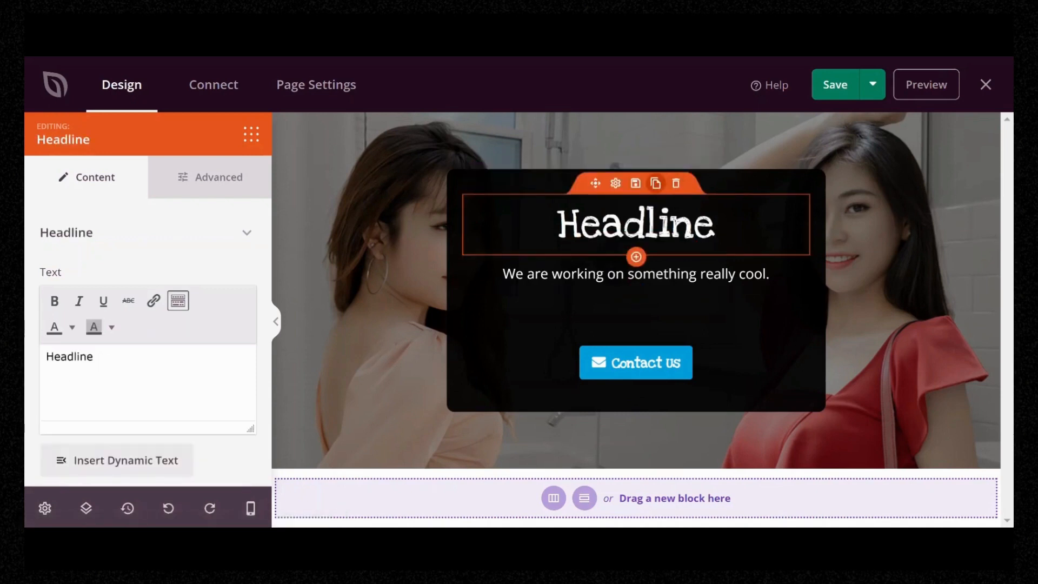
left_click(655, 183)
left_click(715, 254)
left_click_drag(715, 254, 558, 254)
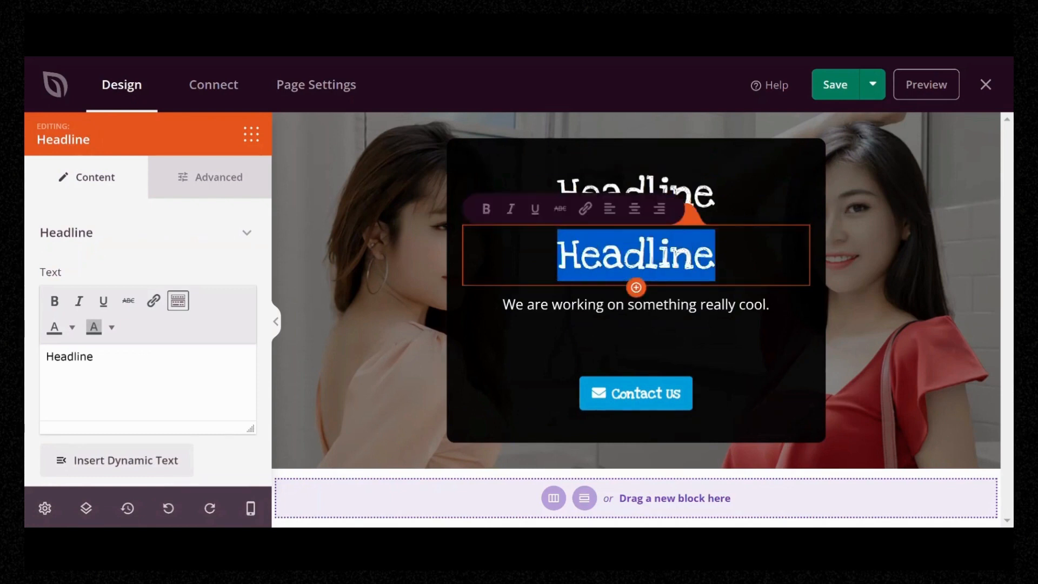
type("S")
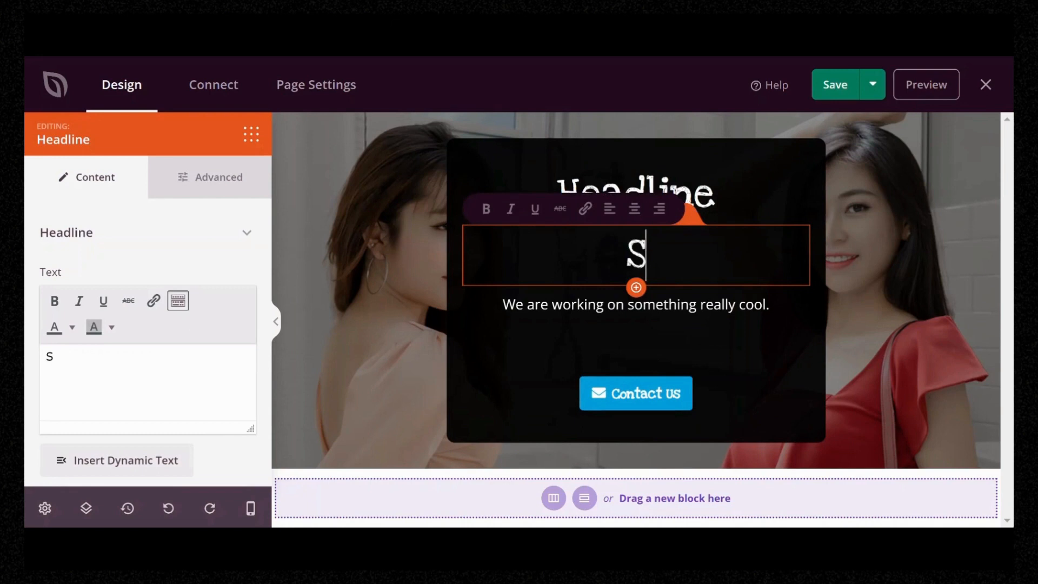
type("ubhea")
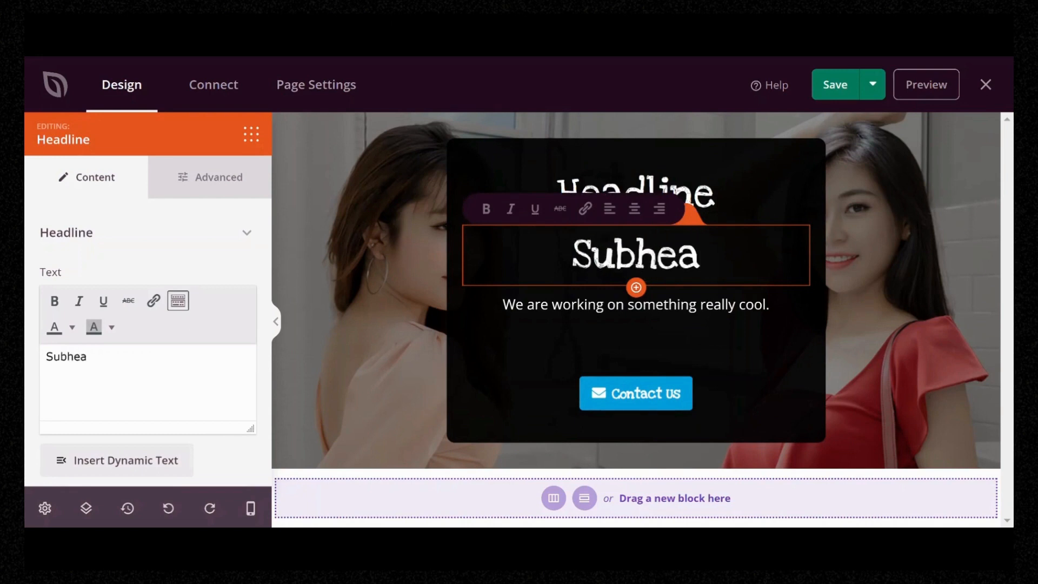
type("der")
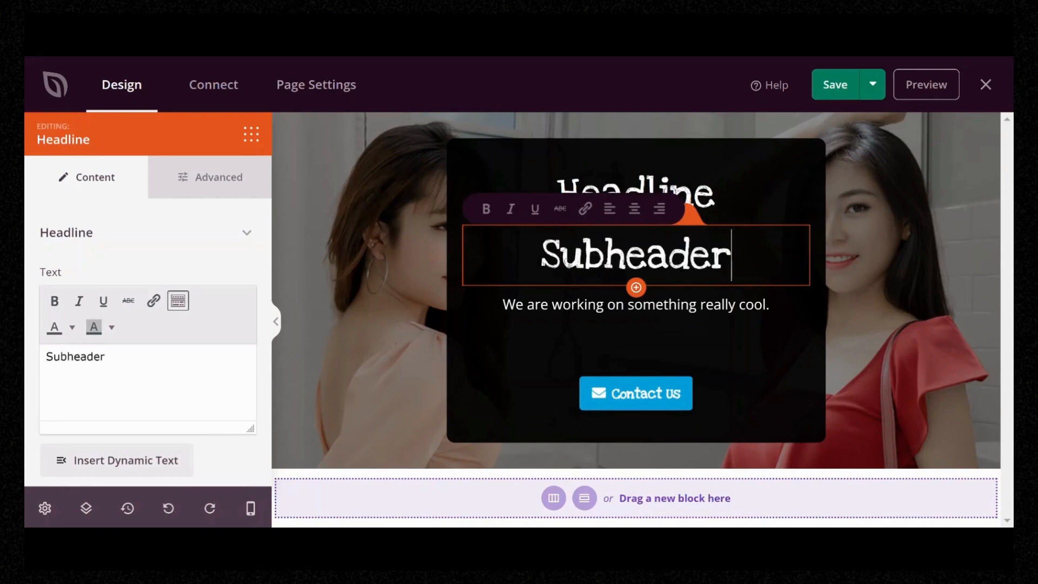
Reduce the font size of the "Subheader" heading to 36.
scroll(147, 346, "down", 2)
scroll(148, 346, "up", 1)
scroll(148, 346, "down", 1)
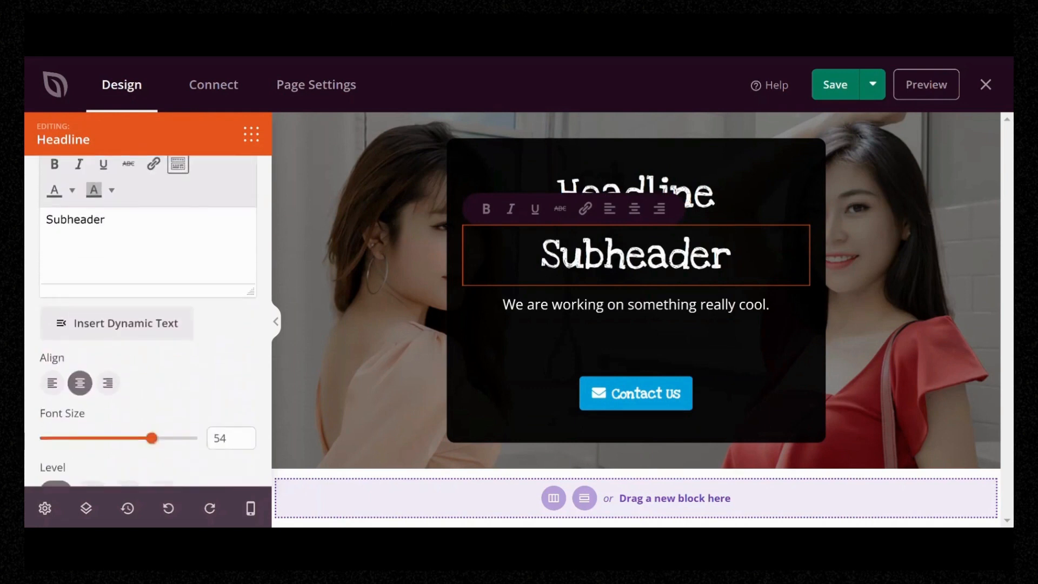
scroll(147, 346, "down", 1)
left_click_drag(151, 420, 105, 420)
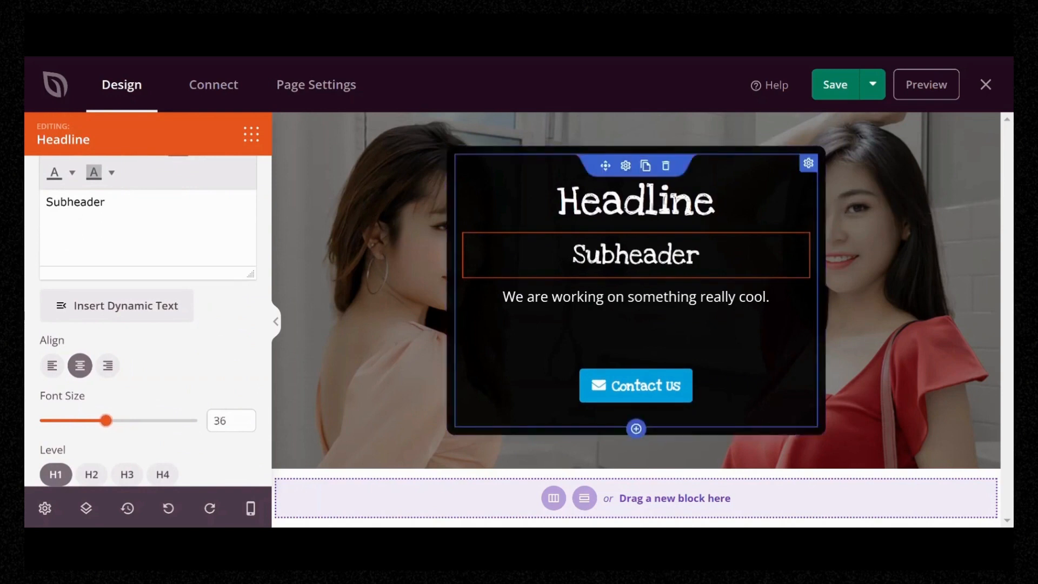
Delete the "We are working on something really cool." text block from the content box.
left_click(636, 297)
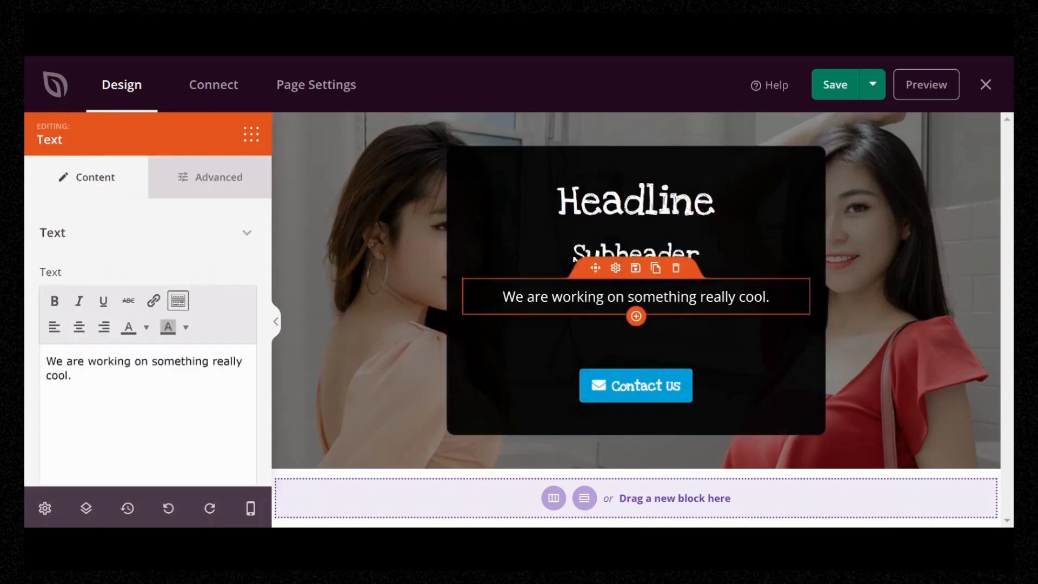
left_click(676, 268)
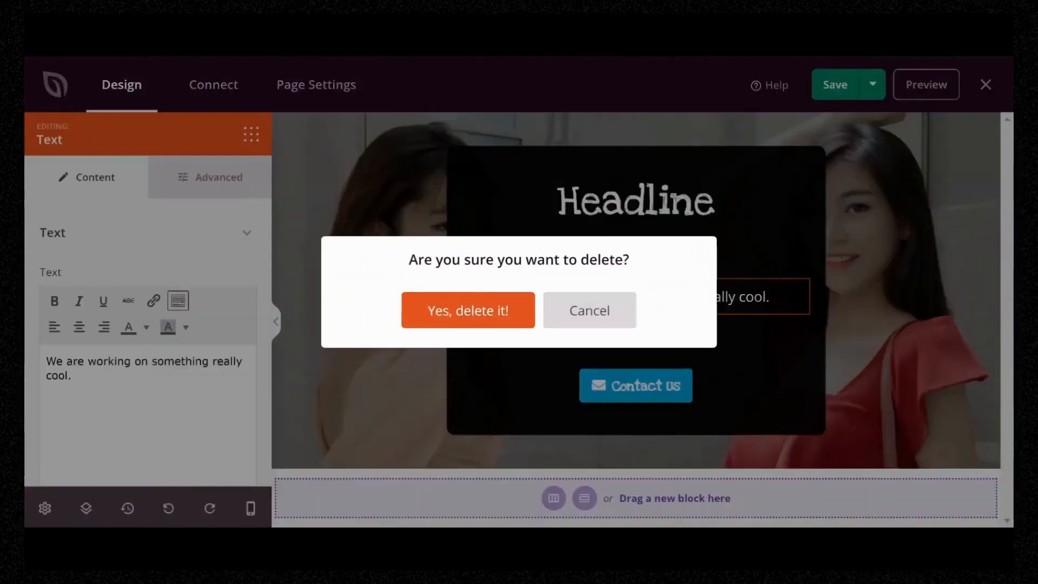
left_click(467, 310)
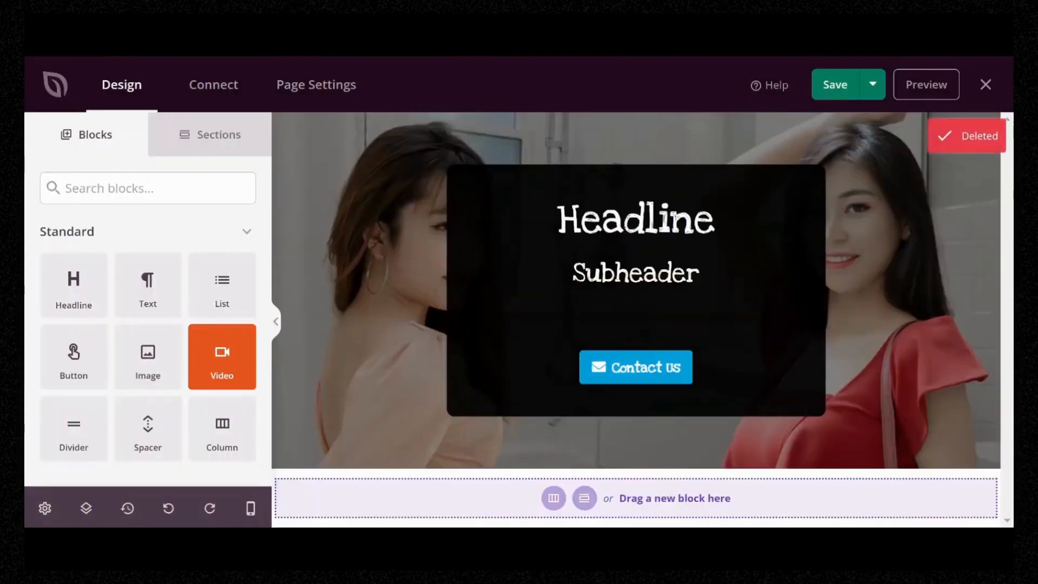
Add a List block beneath the subheader and duplicate its first item three times to make four items.
scroll(148, 286, "down", 2)
scroll(147, 303, "down", 2)
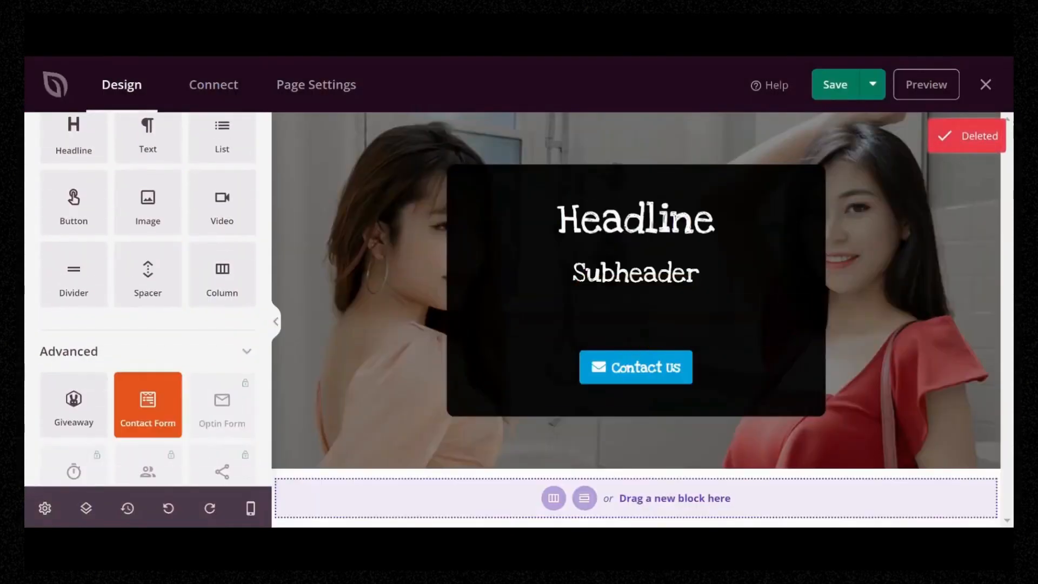
scroll(222, 207, "up", 2)
left_click_drag(222, 207, 583, 307)
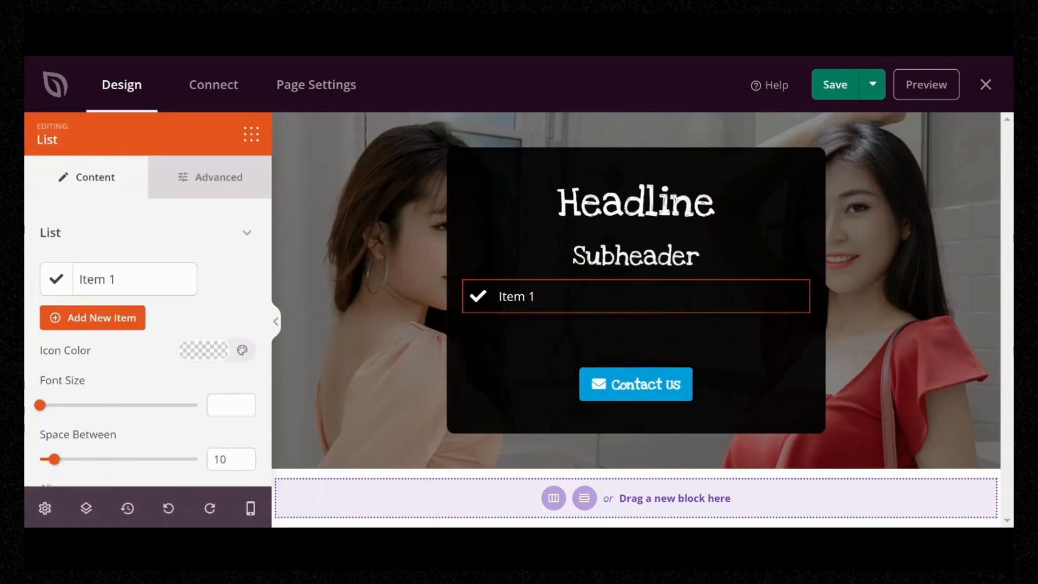
left_click(214, 279)
left_click(214, 279)
left_click(214, 279)
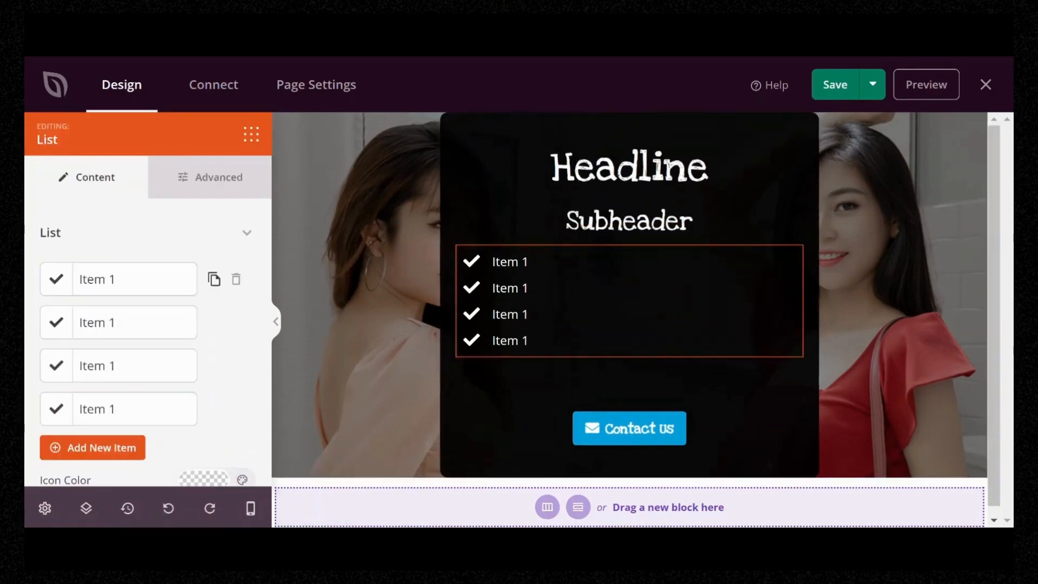
Delete the spacer between the list and the Contact Us button.
left_click(629, 380)
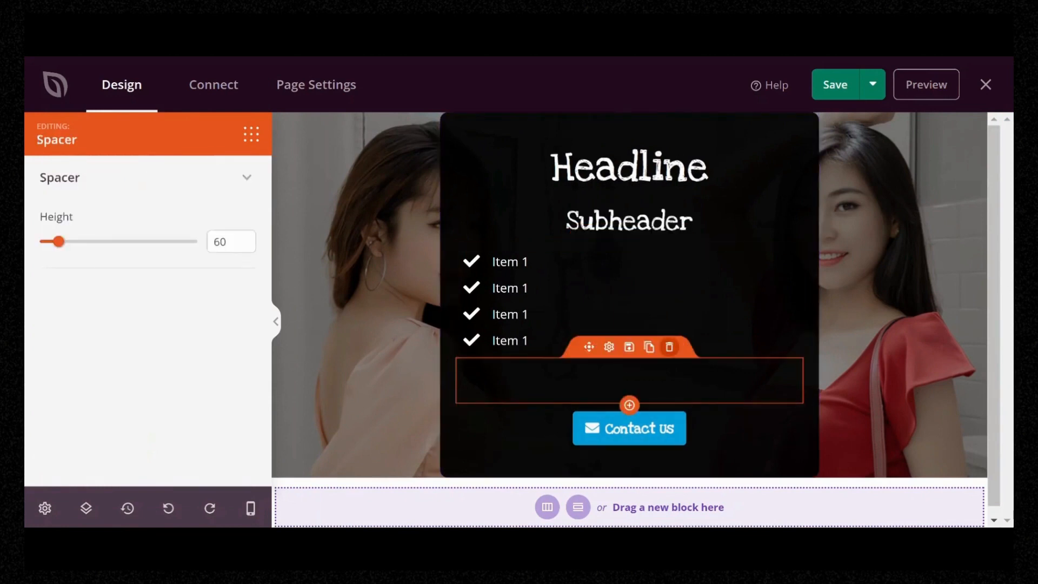
left_click(670, 347)
left_click(467, 310)
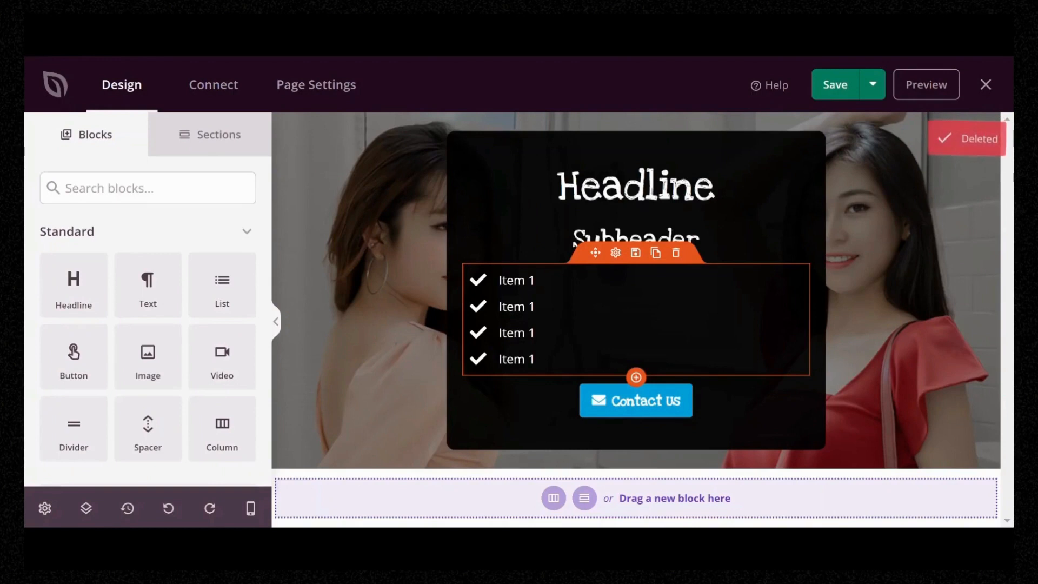
Replace the "Contact Us" button text with "CTA Button".
left_click(636, 401)
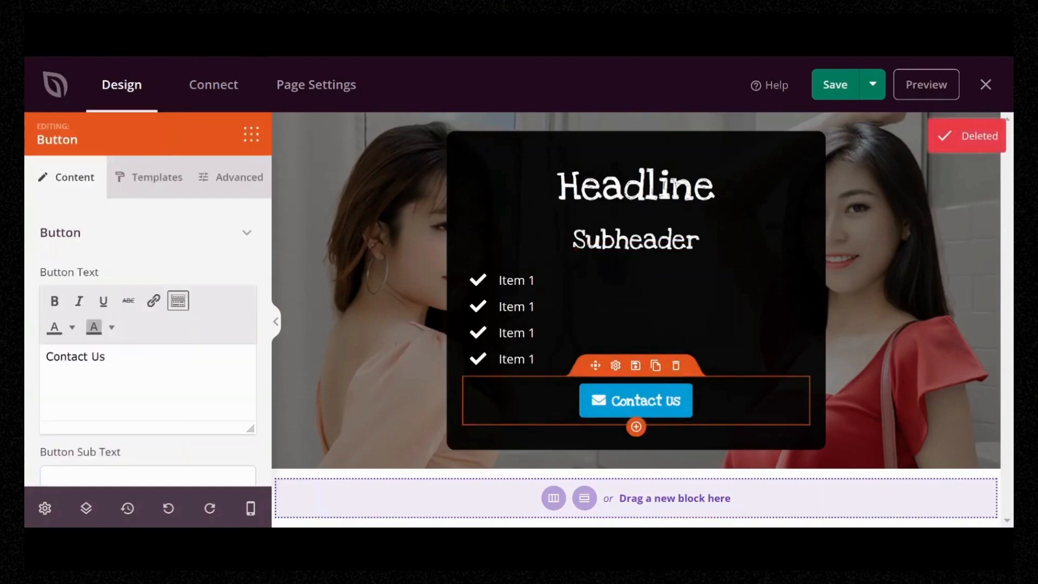
scroll(148, 324, "down", 2)
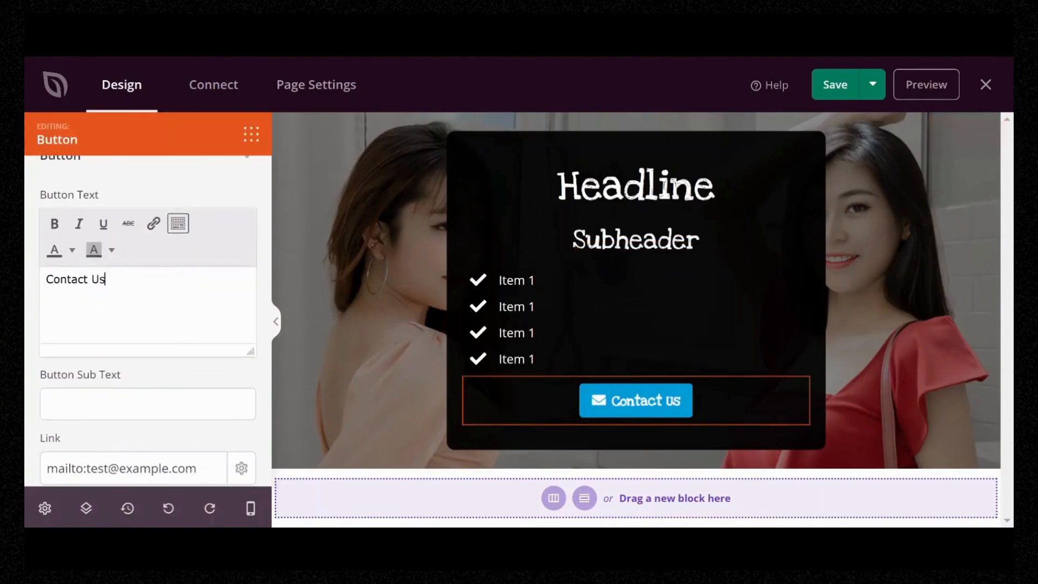
left_click_drag(106, 279, 46, 280)
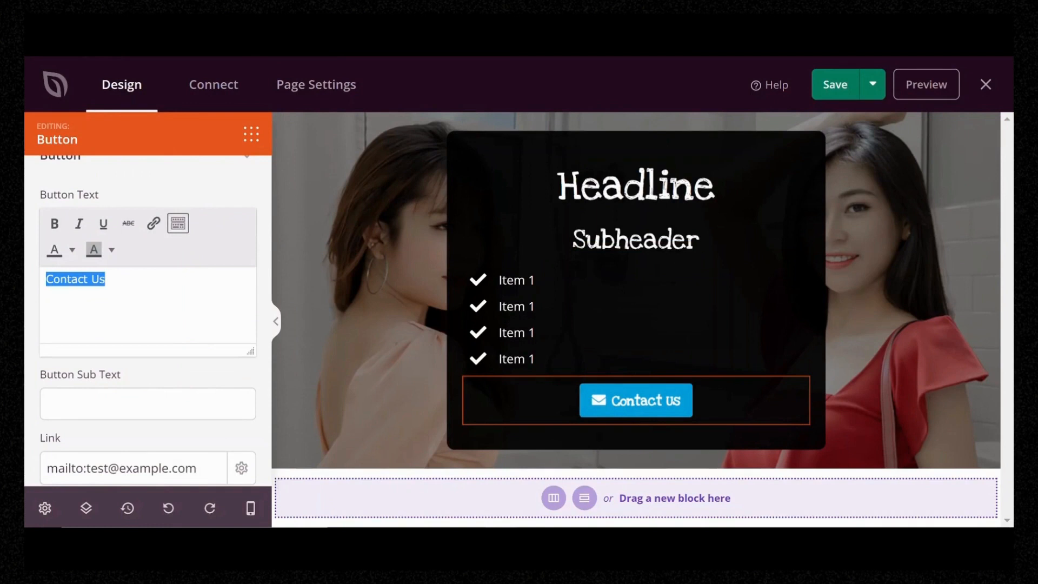
type("CTA Button")
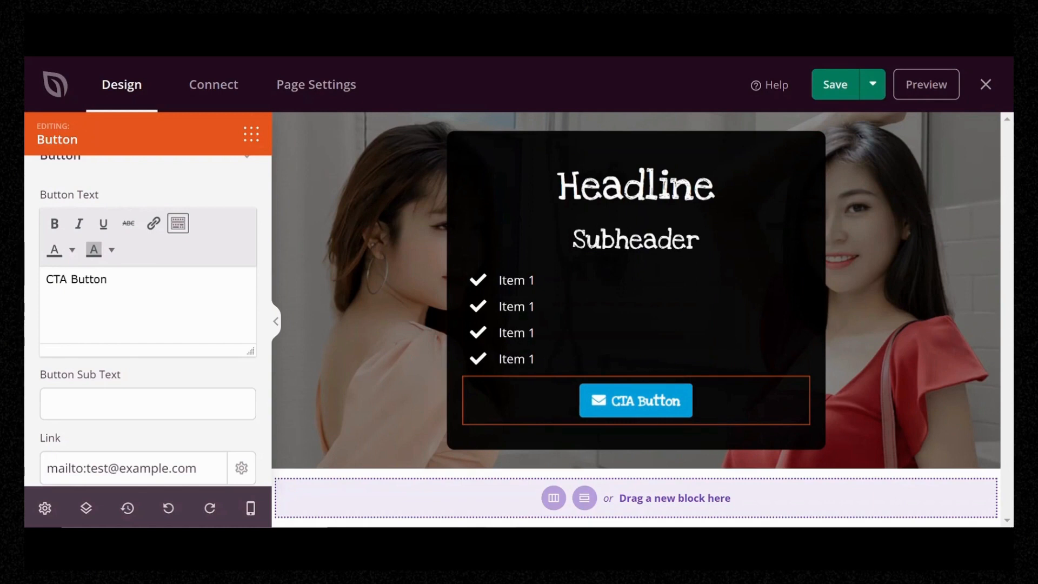
Remove the envelope icon shown before the CTA button's text.
scroll(147, 319, "down", 5)
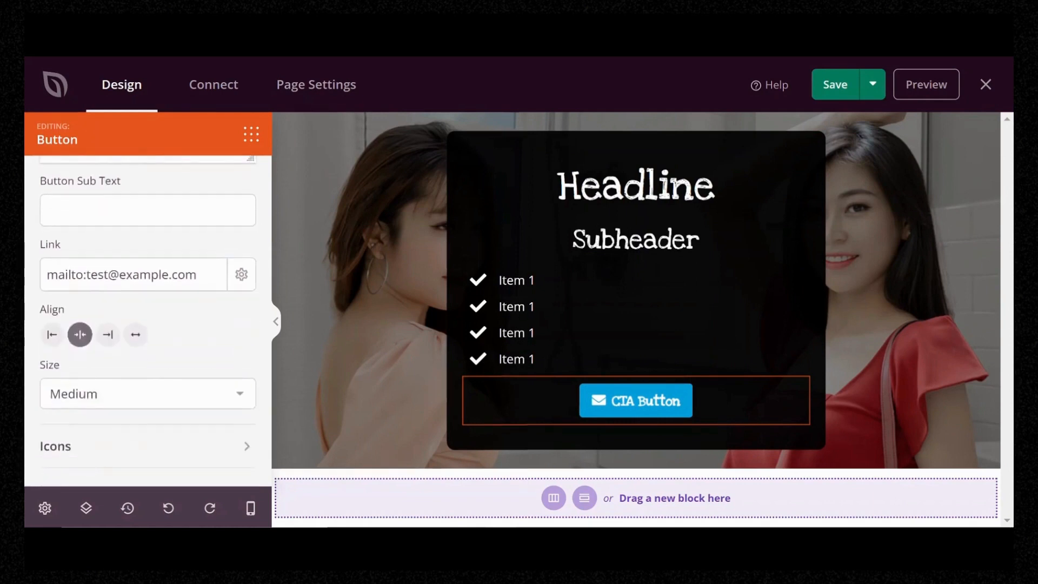
left_click(148, 446)
scroll(147, 422, "down", 3)
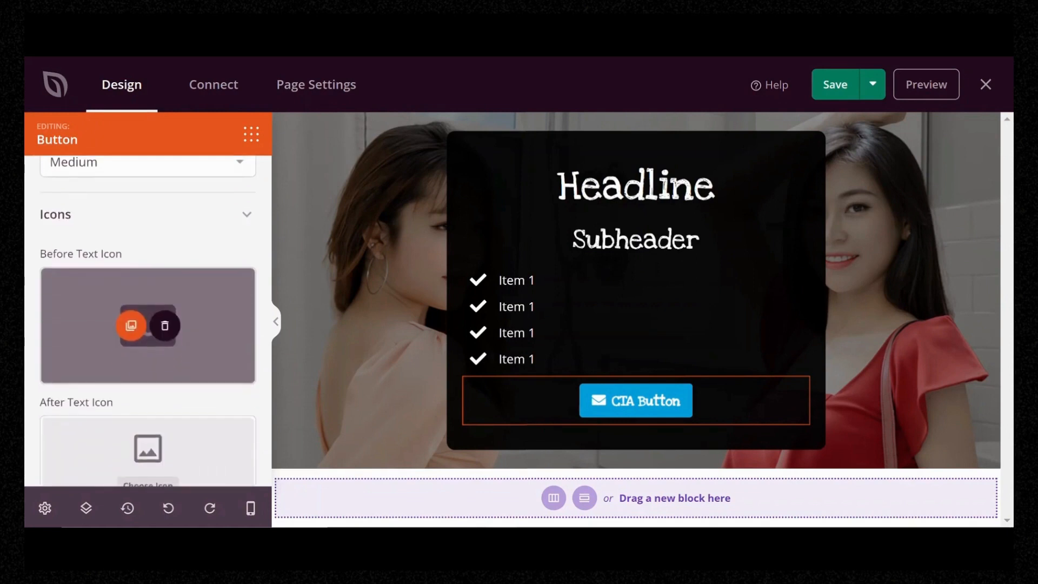
left_click(165, 325)
scroll(148, 319, "up", 5)
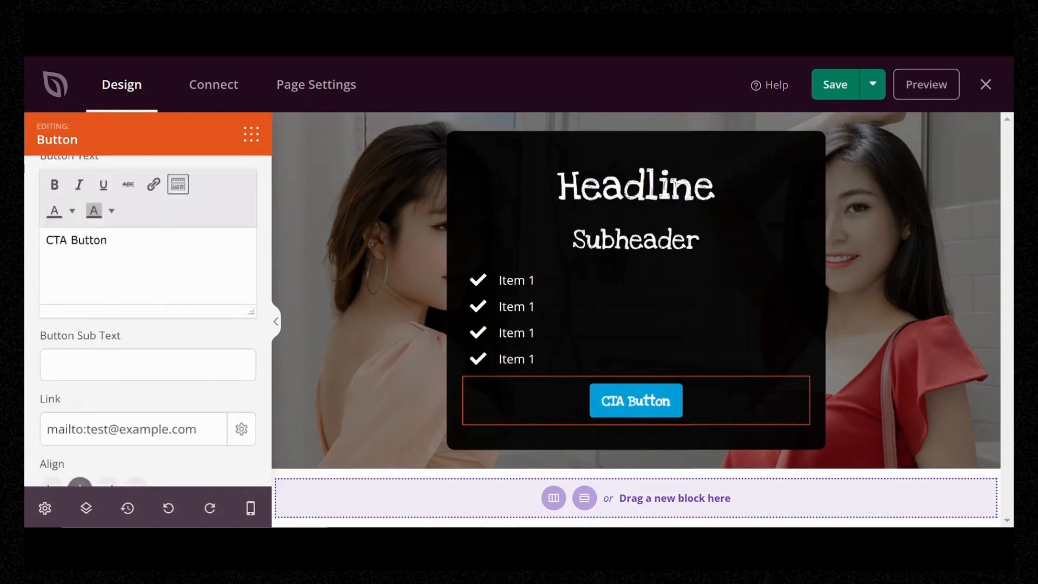
Set the CTA button's size to 2X Large.
scroll(147, 319, "down", 5)
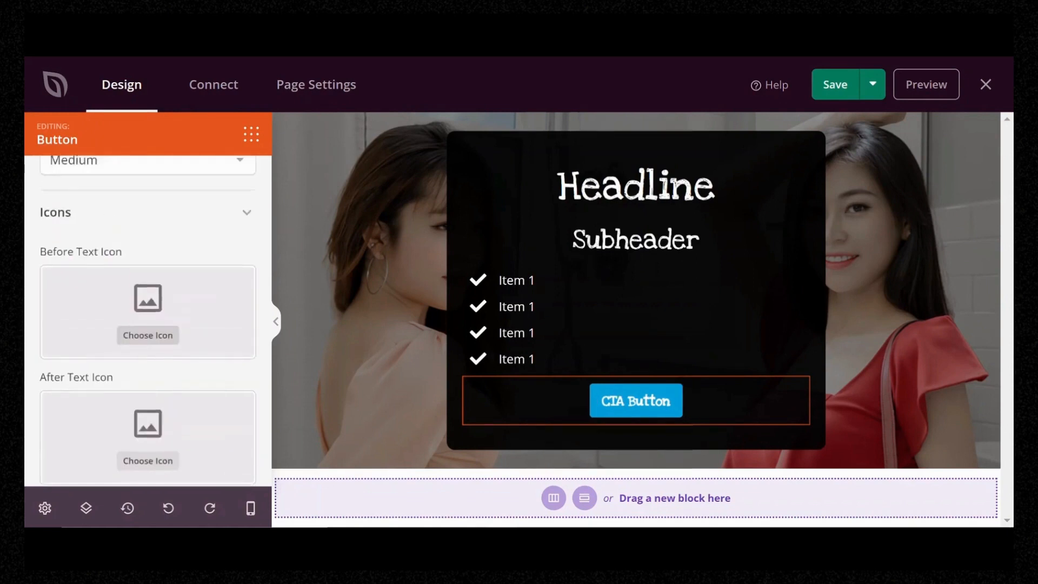
scroll(147, 319, "up", 5)
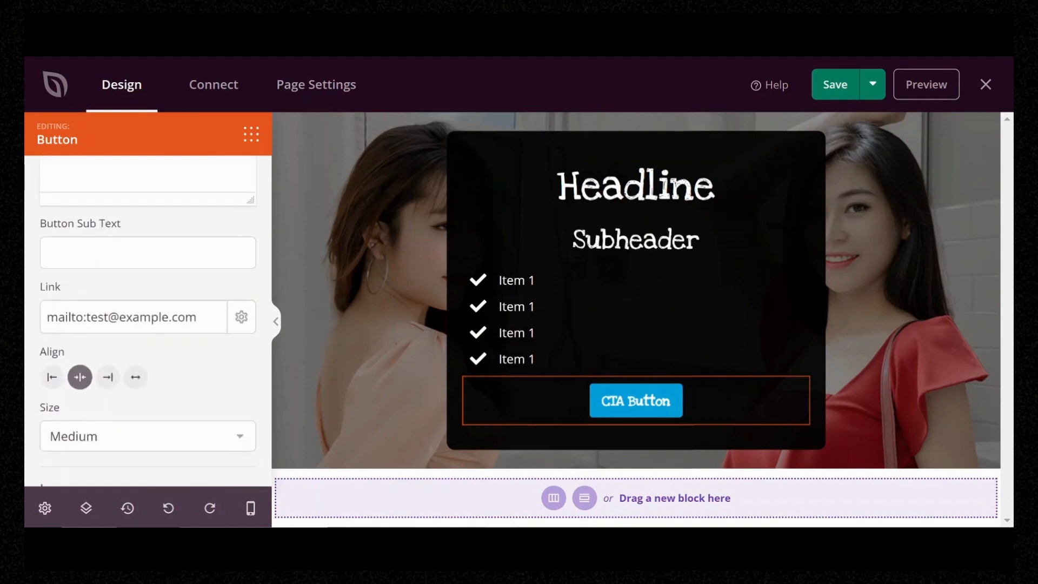
left_click(148, 436)
left_click(147, 413)
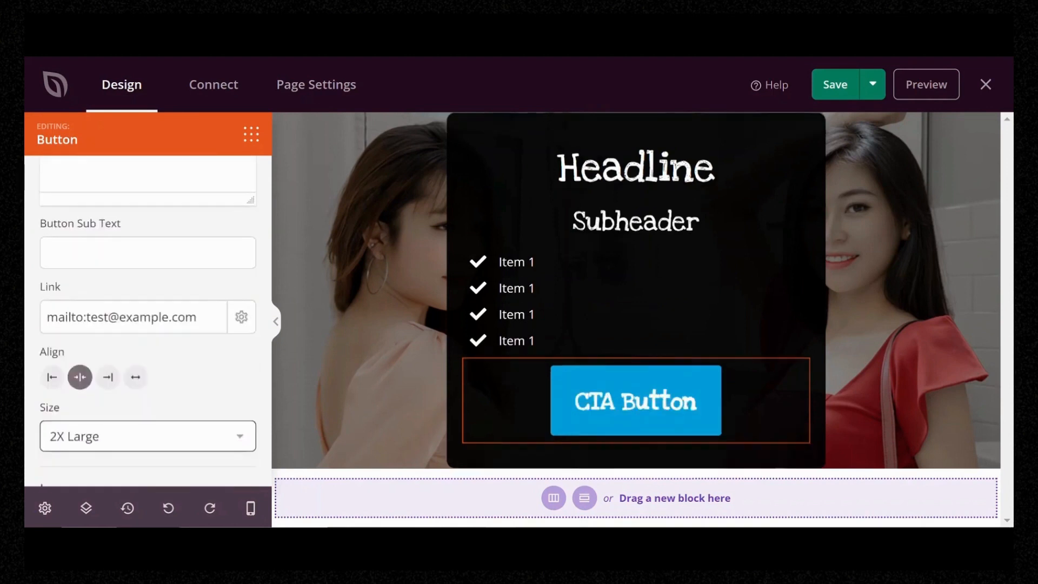
Set the CTA button's background color to green (#43A047) and preview the page at full width.
scroll(148, 412, "up", 1)
scroll(148, 319, "up", 4)
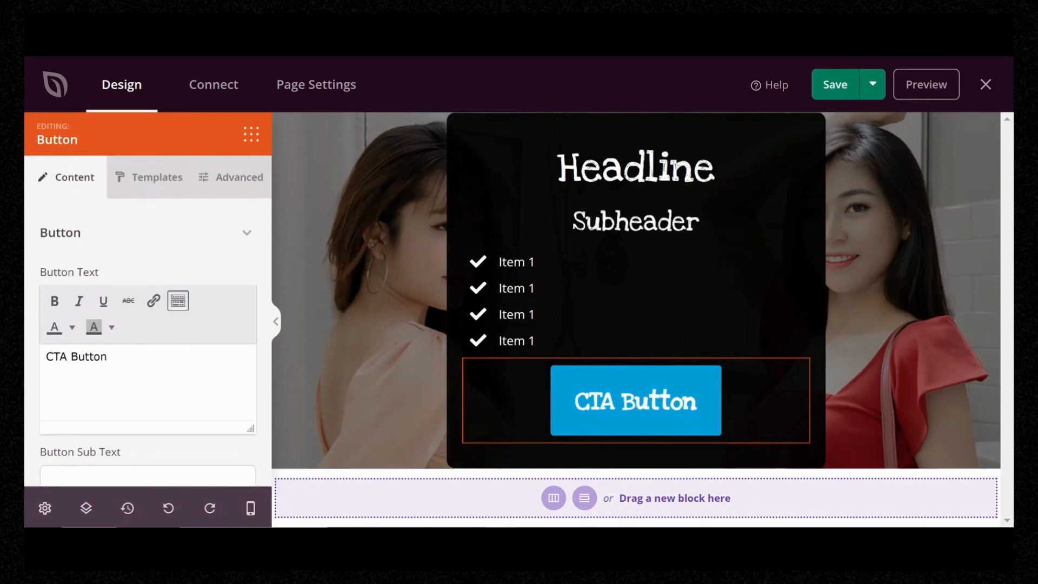
left_click(231, 178)
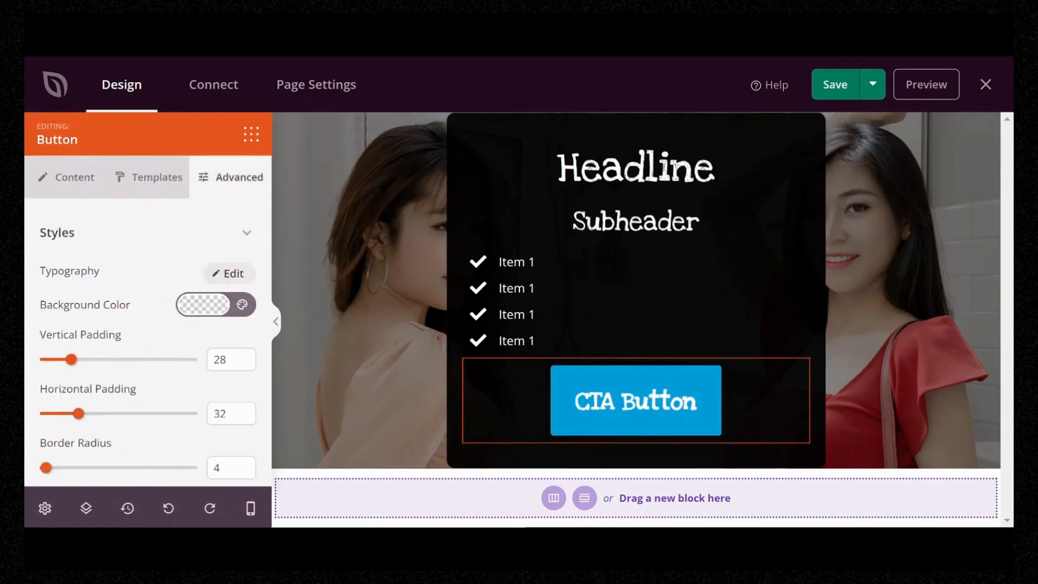
left_click(242, 304)
left_click(131, 220)
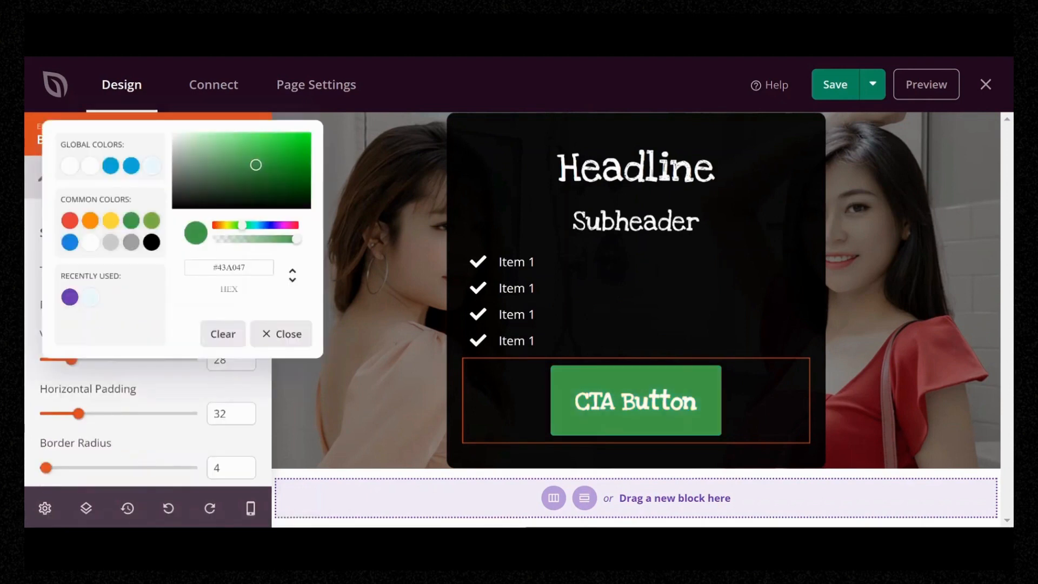
left_click(281, 334)
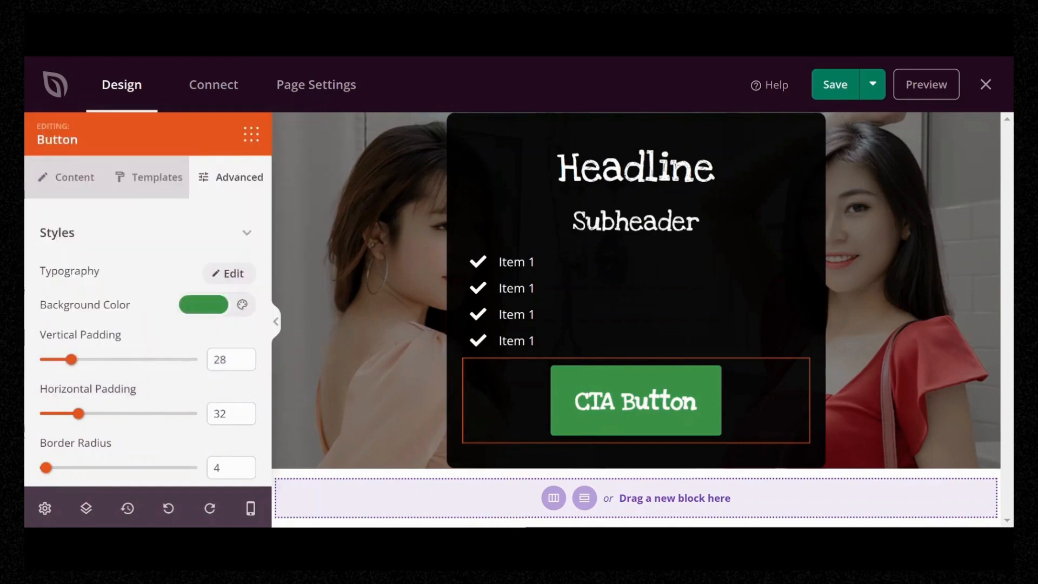
left_click(275, 322)
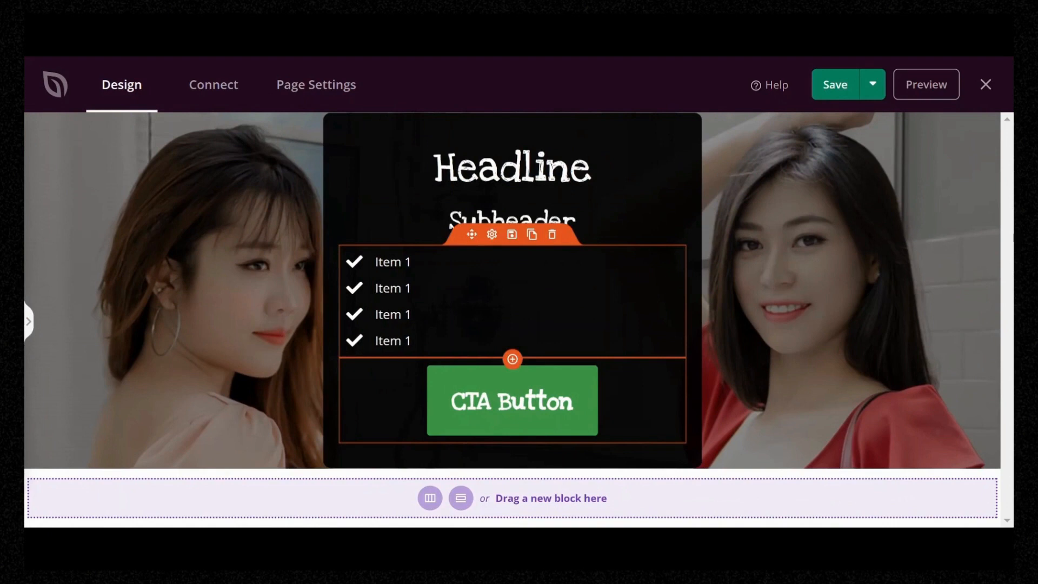
left_click(28, 322)
Change the second list item's text to "Item 2".
left_click(595, 301)
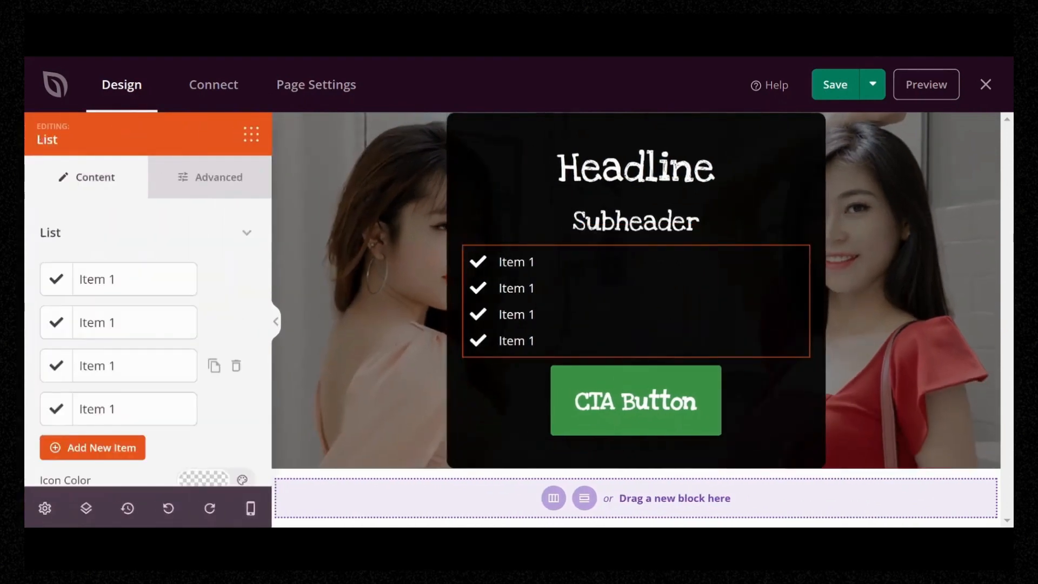
scroll(147, 321, "down", 4)
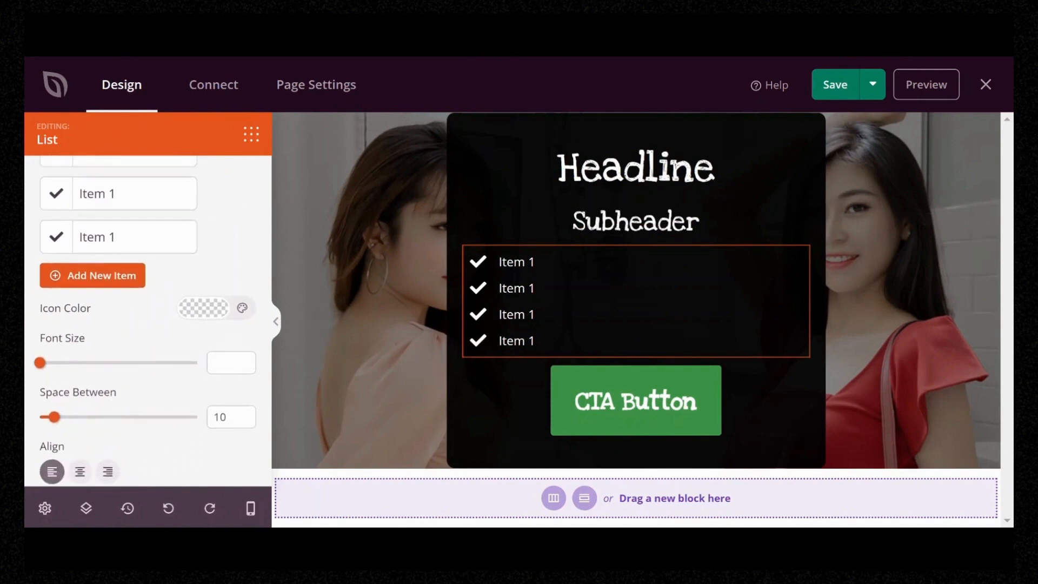
scroll(147, 346, "up", 3)
left_click(134, 273)
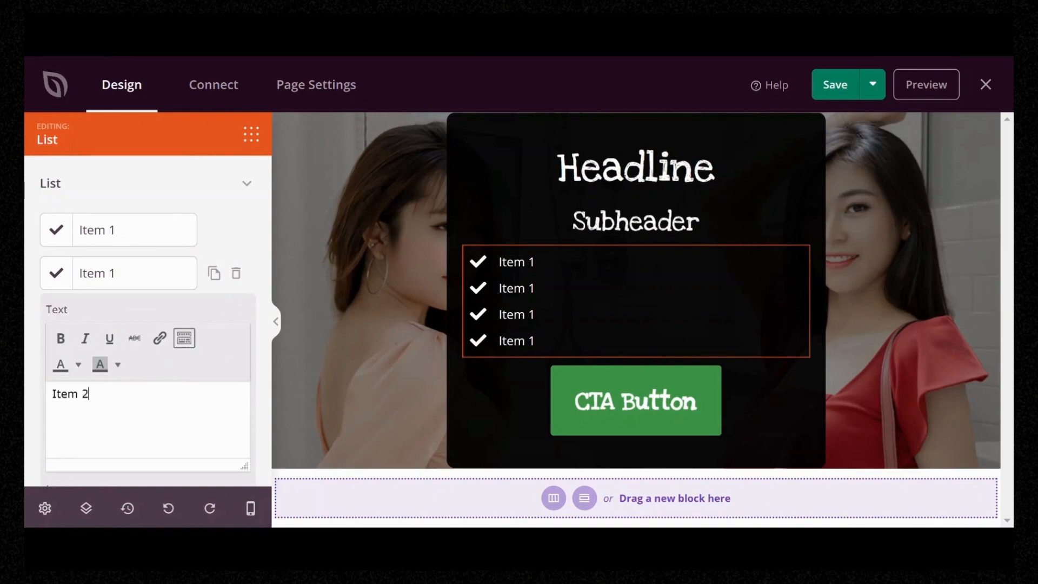
Change the third list item's text to "Item 3" and the fourth's to "Item 4".
scroll(147, 322, "down", 5)
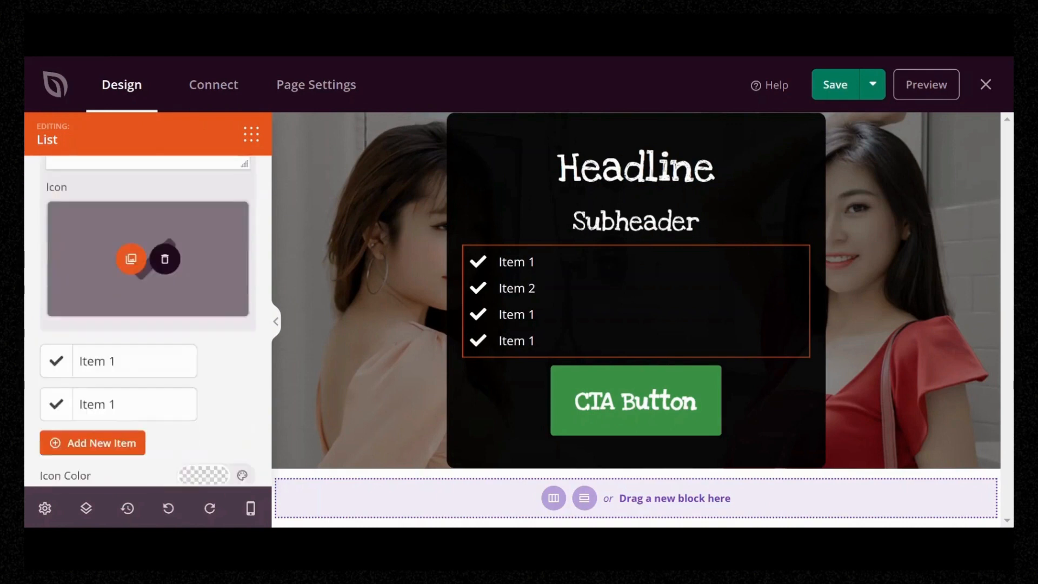
left_click(135, 354)
scroll(142, 325, "up", 3)
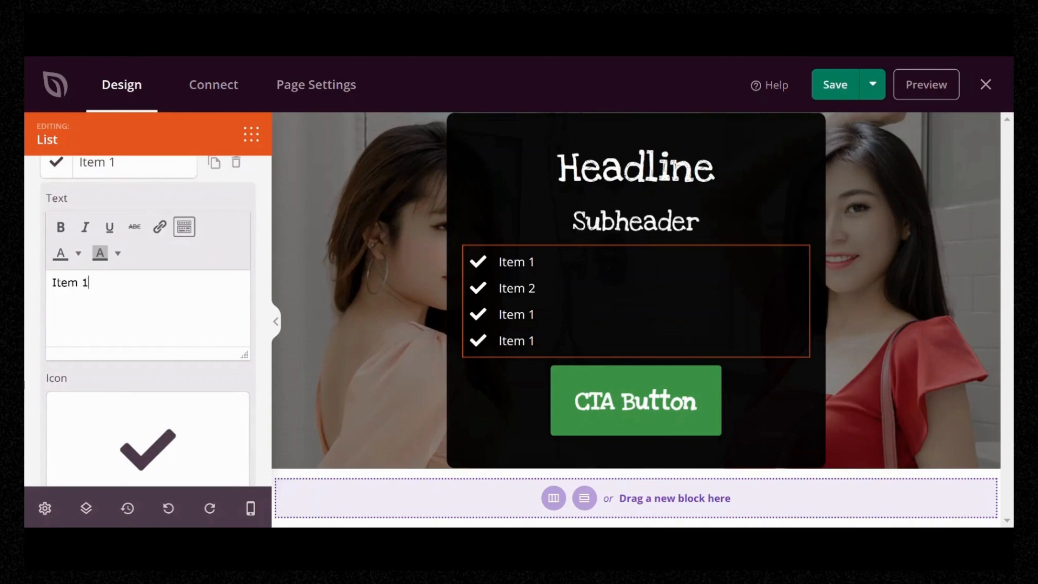
scroll(147, 432, "down", 3)
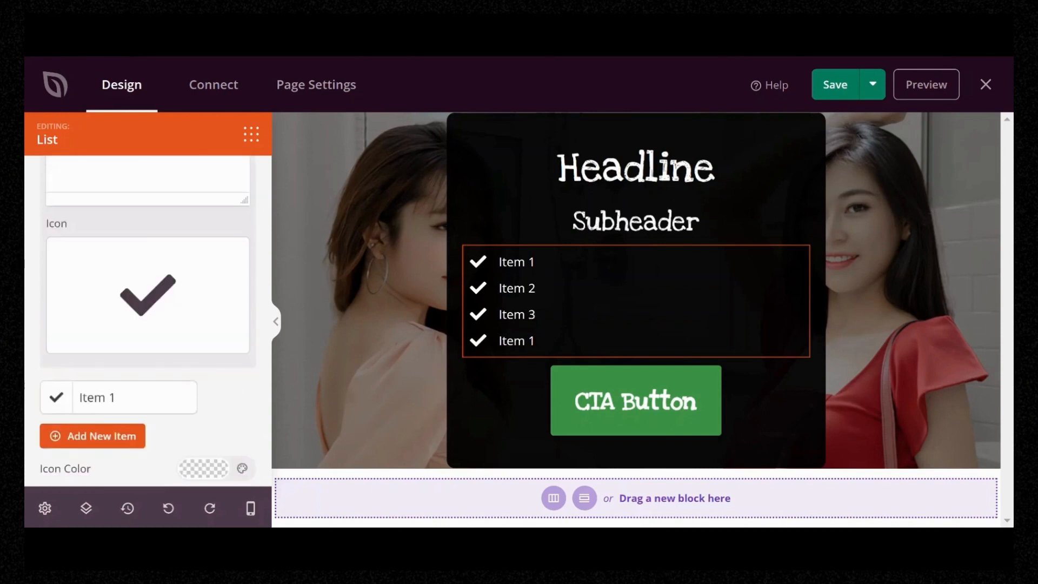
left_click(135, 397)
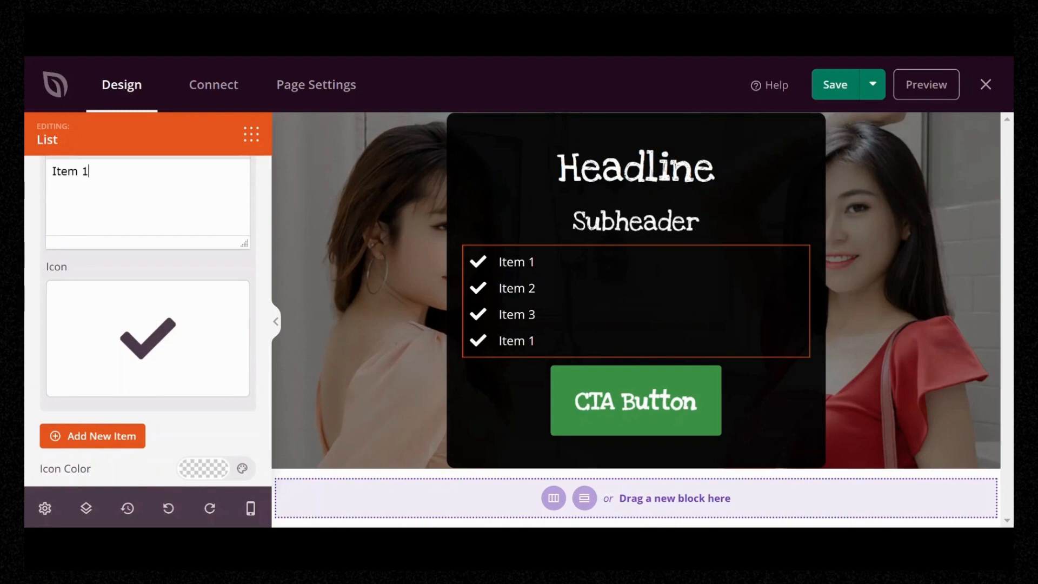
scroll(148, 324, "up", 3)
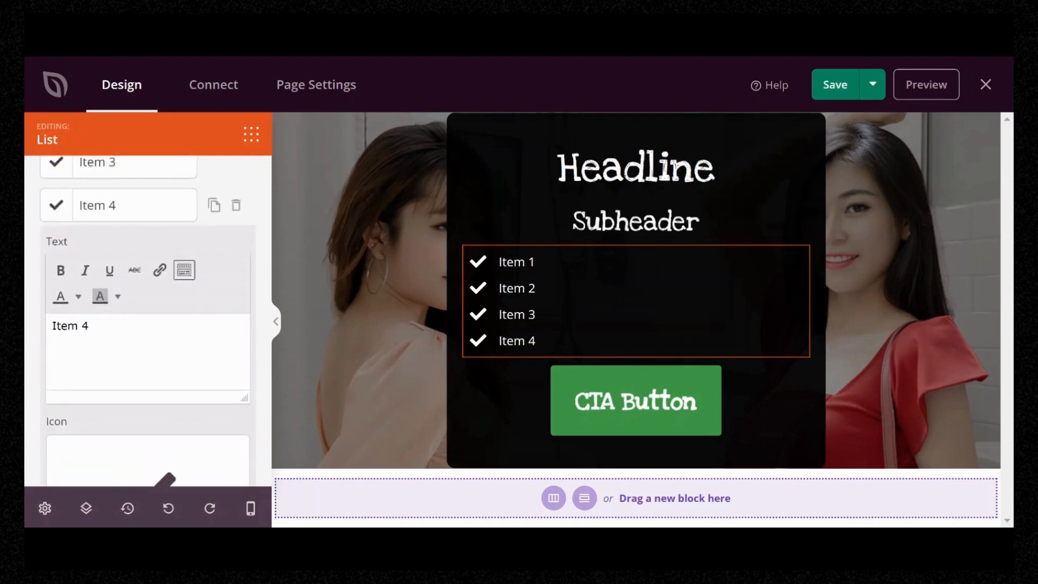
View the page at full width with the block settings hidden and save it.
left_click(275, 322)
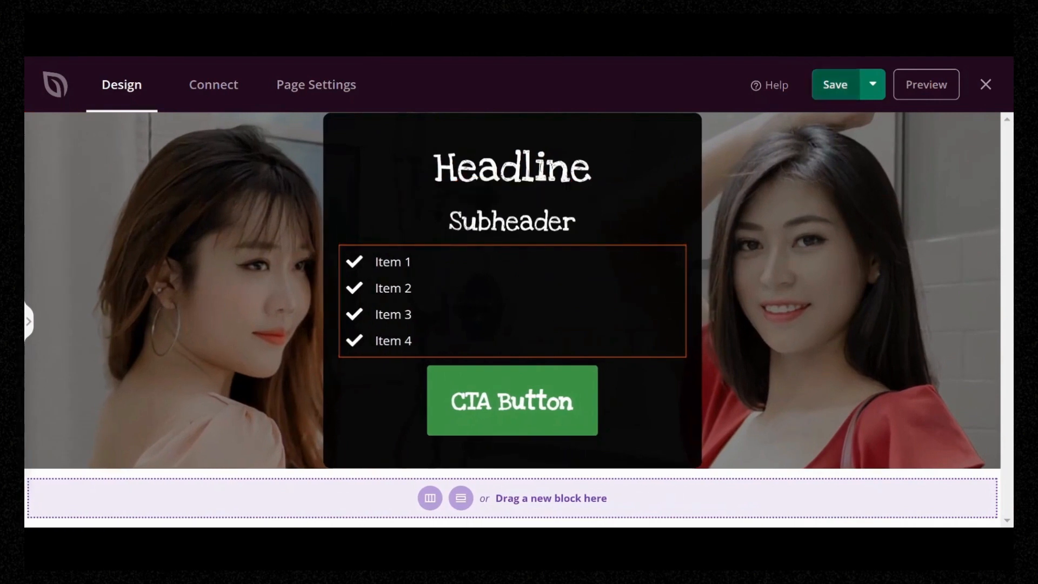
left_click(835, 85)
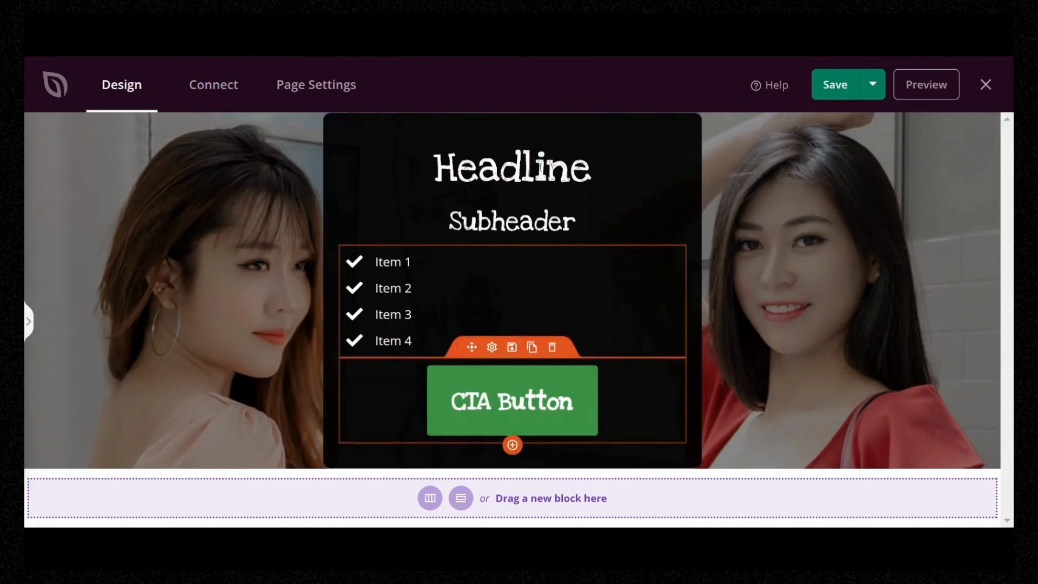
Set the font family of the "Headline" text to Impact.
left_click(29, 321)
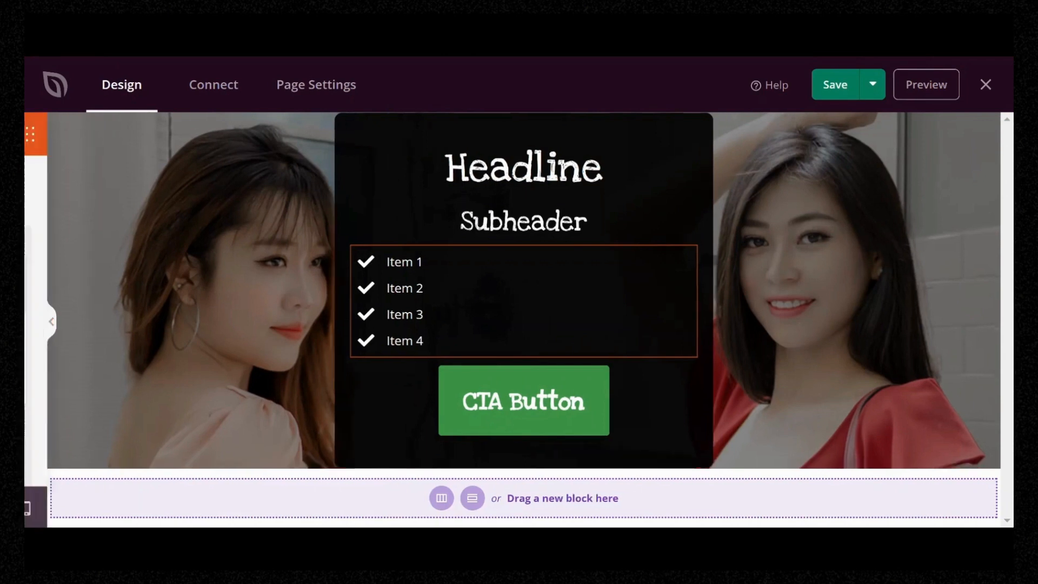
scroll(168, 379, "up", 5)
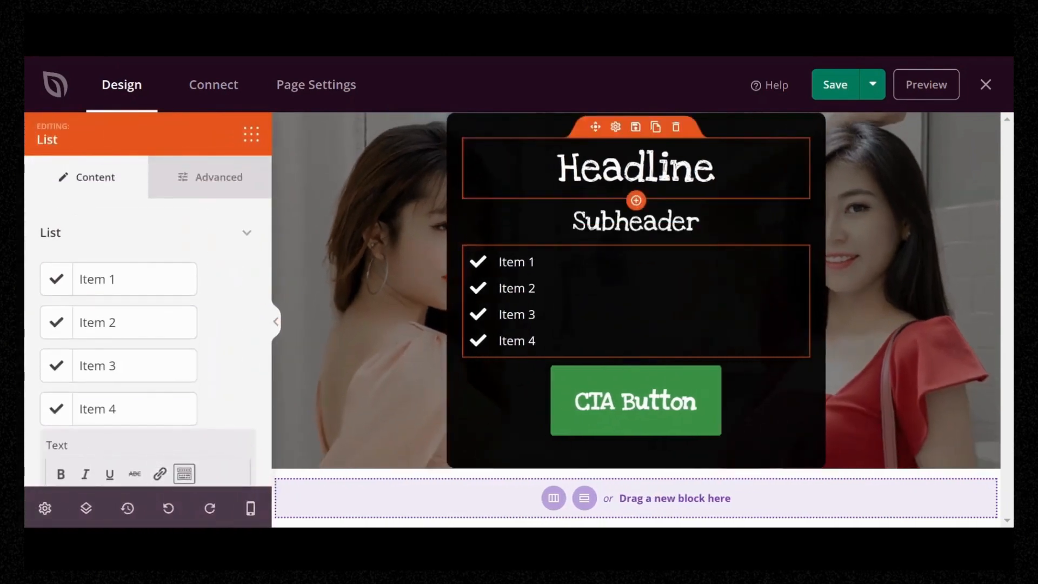
left_click(636, 167)
left_click(211, 177)
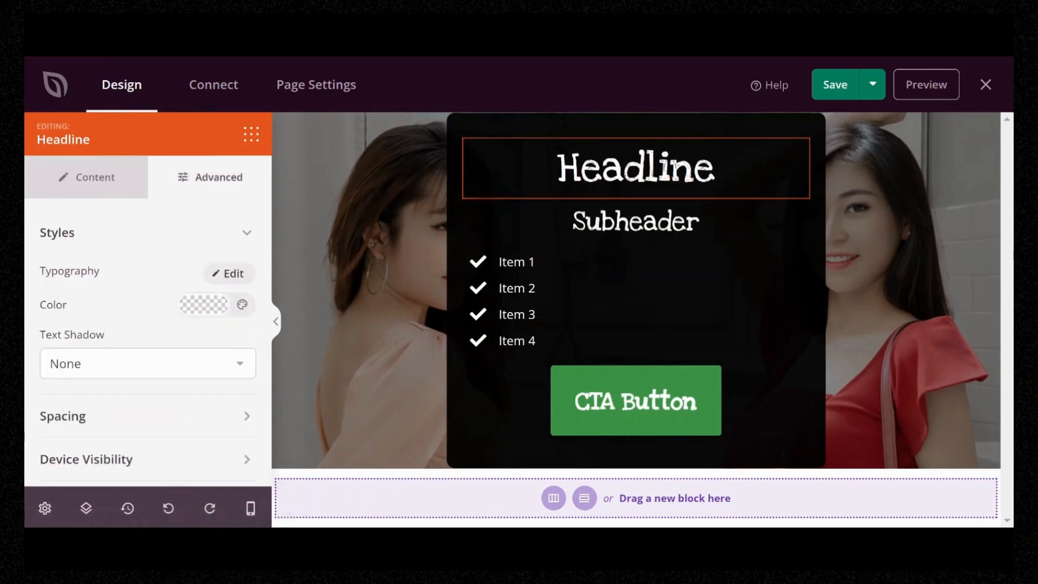
left_click(229, 273)
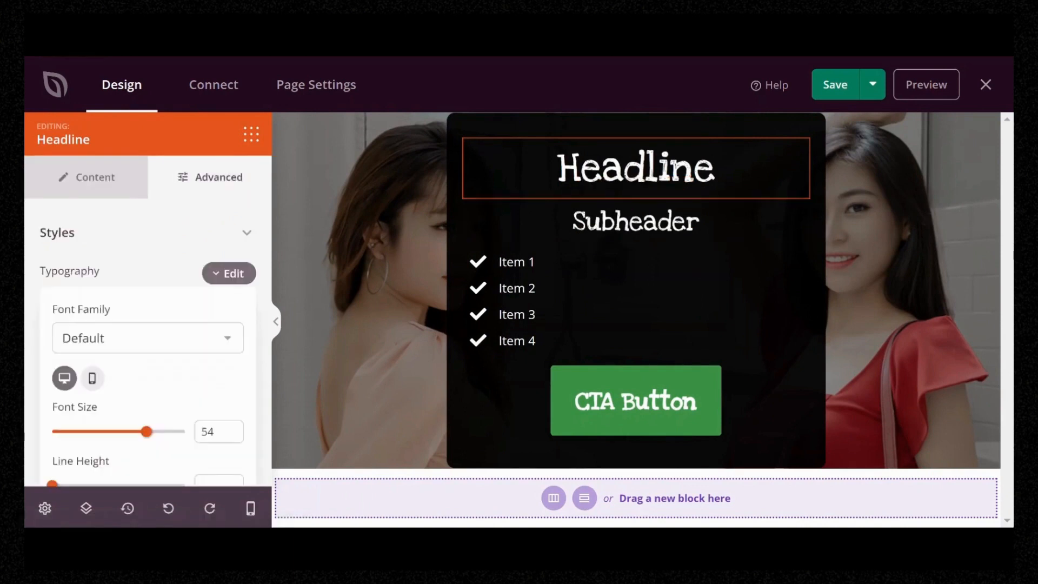
left_click(147, 338)
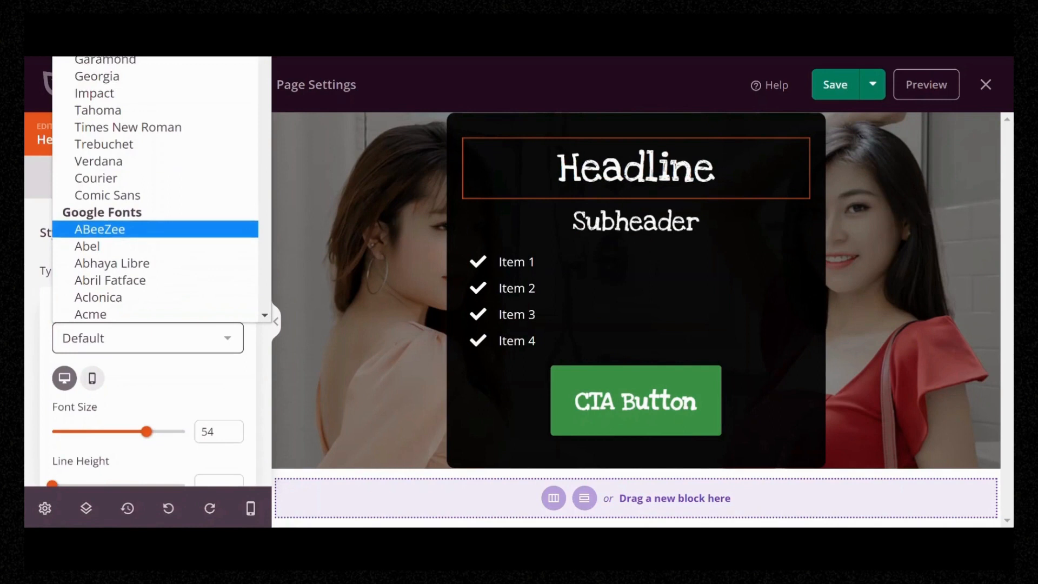
scroll(155, 195, "down", 2)
scroll(155, 195, "up", 2)
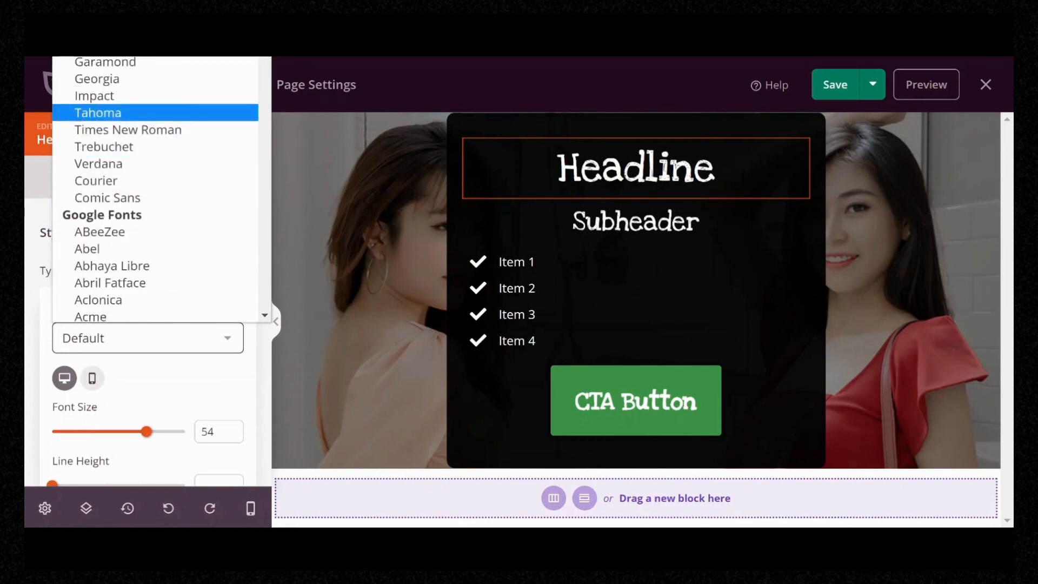
left_click(108, 96)
Set the font family of the "Subheader" text to Impact.
left_click(636, 221)
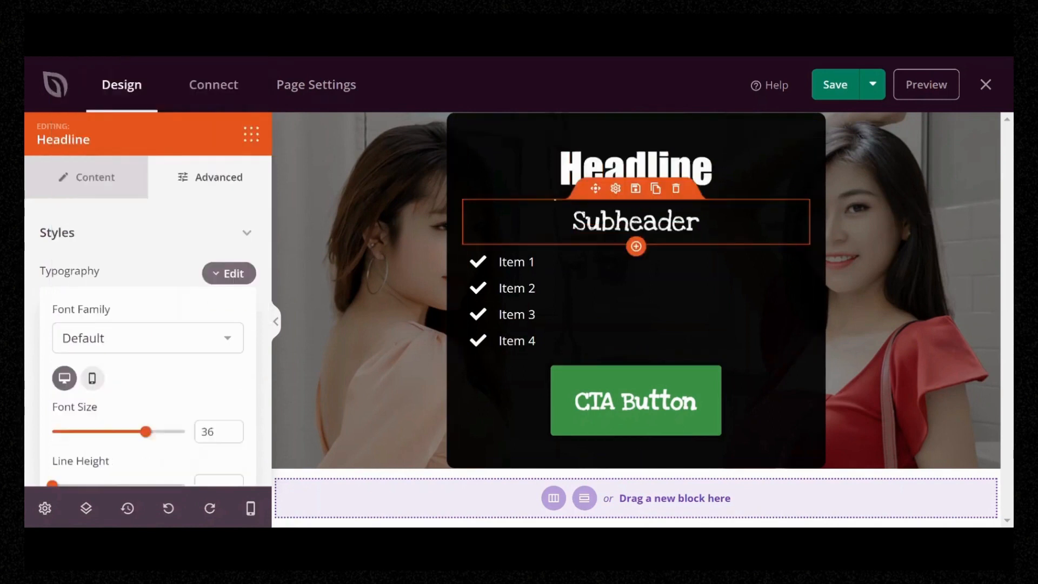
left_click(229, 273)
left_click(229, 273)
left_click(148, 338)
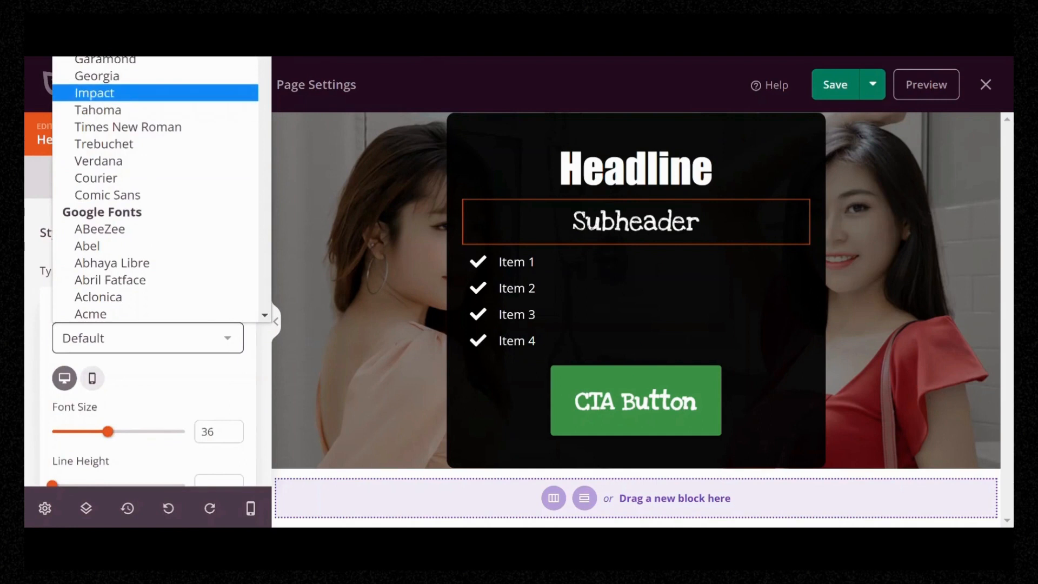
left_click(94, 93)
Set the font family of the green CTA button's text to Impact.
left_click(636, 401)
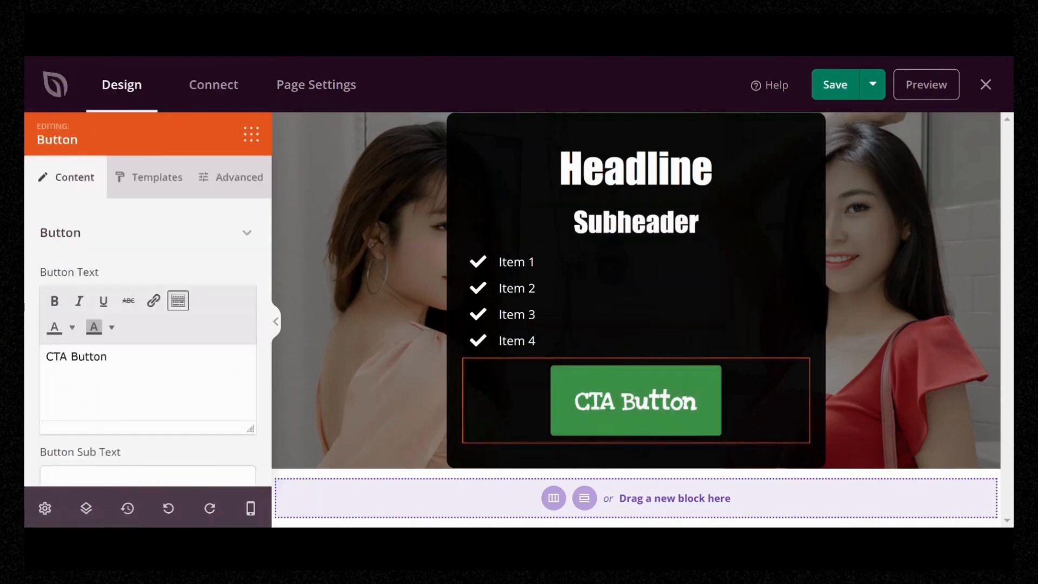
left_click(231, 177)
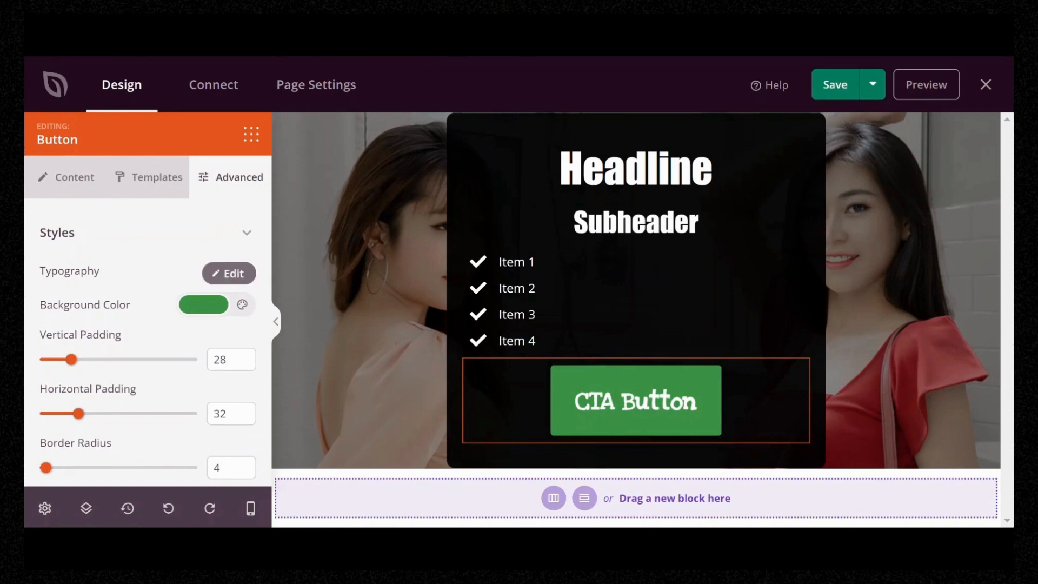
left_click(229, 274)
left_click(148, 339)
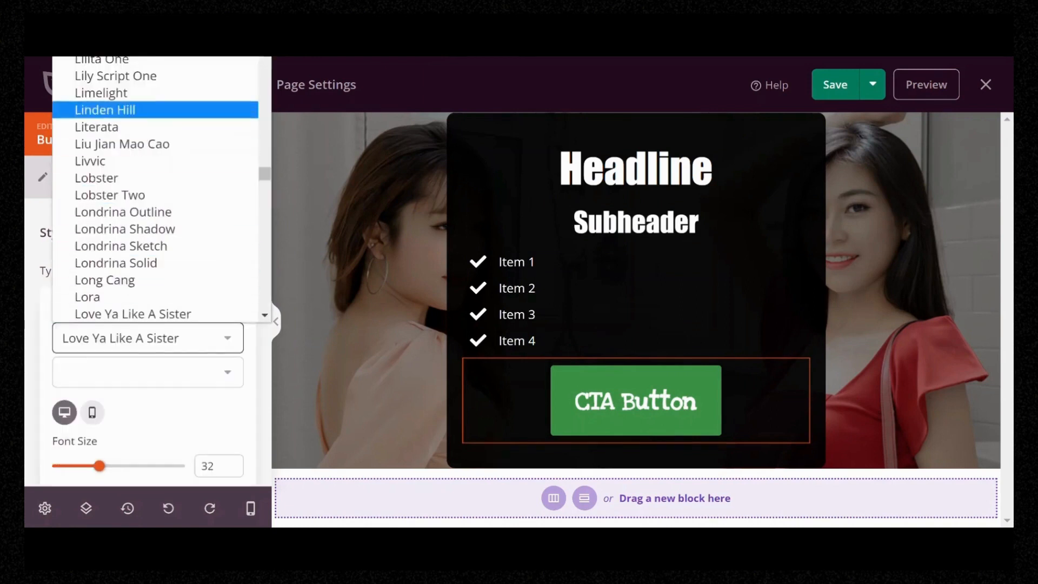
scroll(155, 178, "up", 2)
scroll(155, 189, "up", 20)
scroll(155, 190, "up", 20)
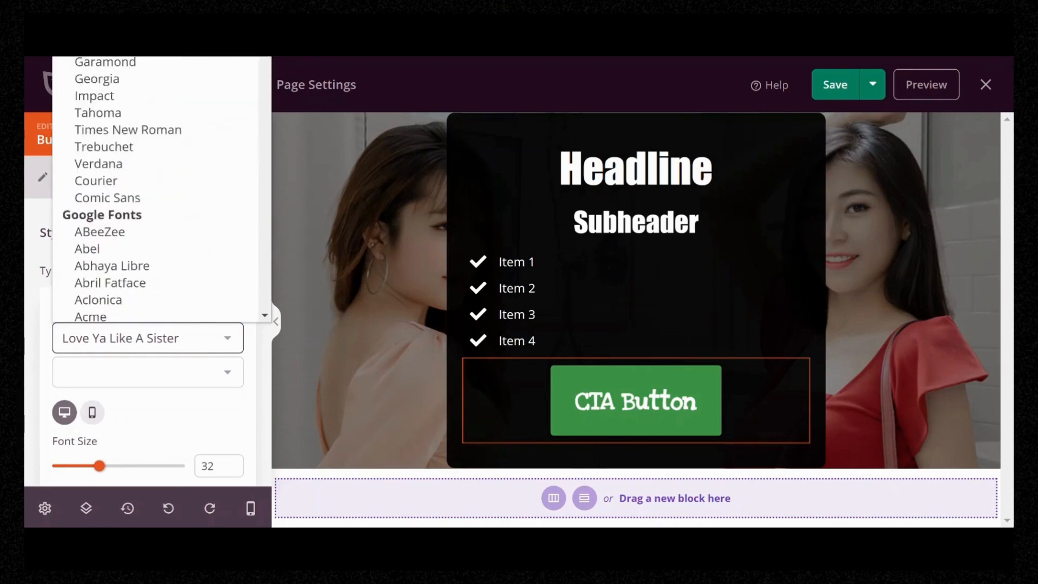
left_click(108, 96)
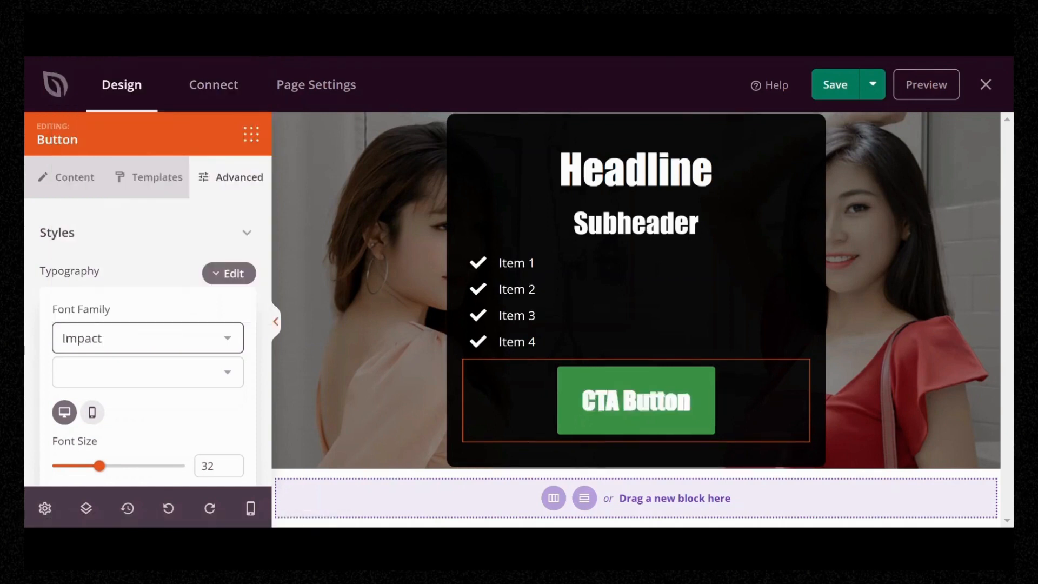
Hide the block settings to see the full-width layout, save the page and open its preview.
left_click(275, 321)
left_click(835, 85)
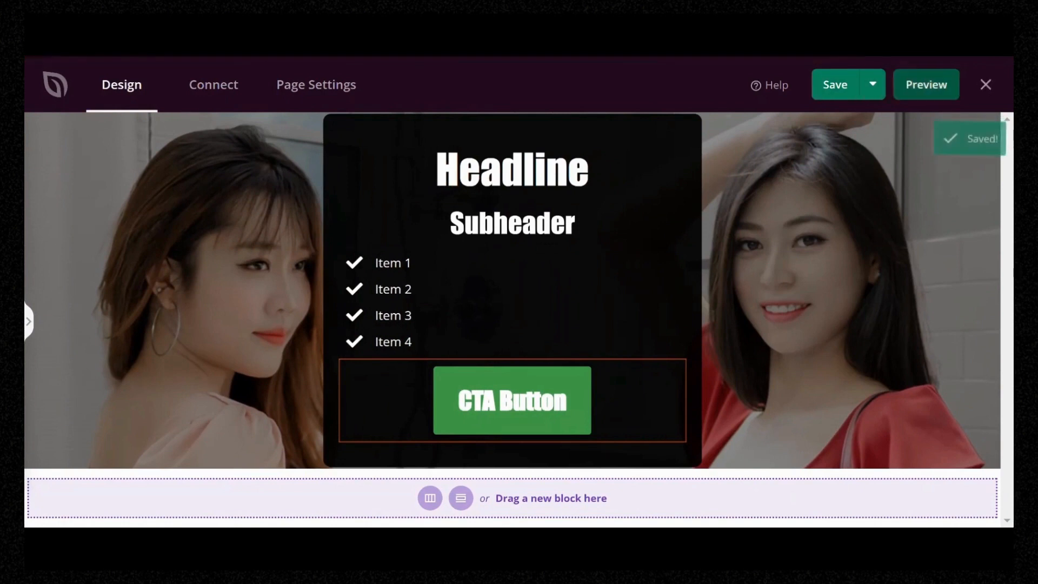
left_click(927, 85)
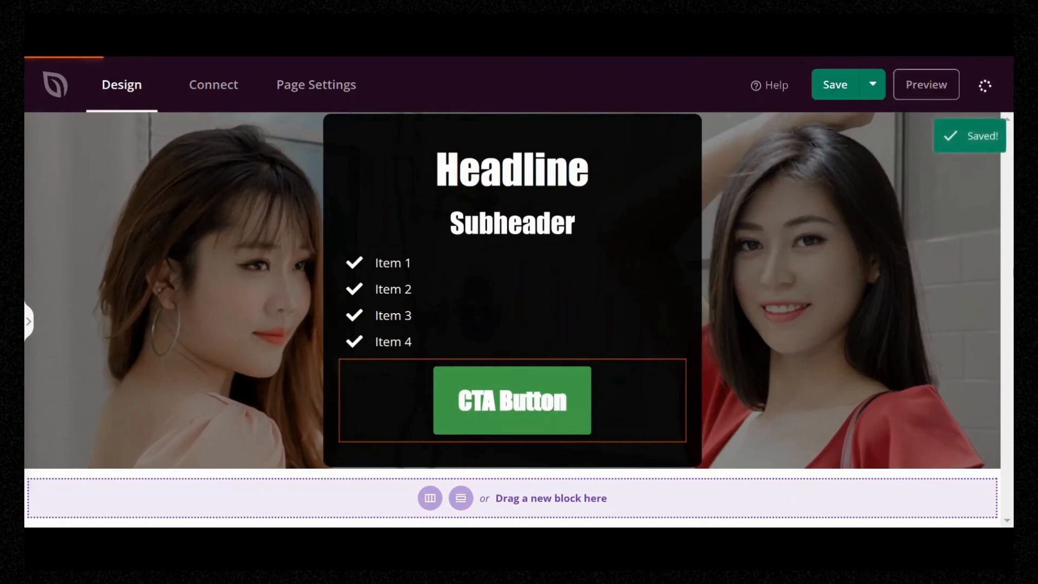